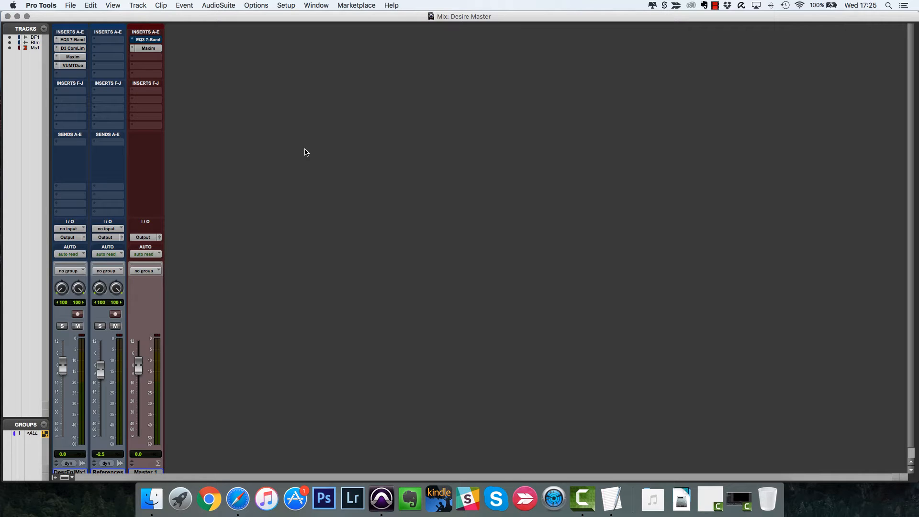
- Bypass the EQ3 7-Band and VUMTDuo inserts on the Desire Final Mix 1 track and play the mix
left_click(72, 40, "super")
left_click(73, 66, "super")
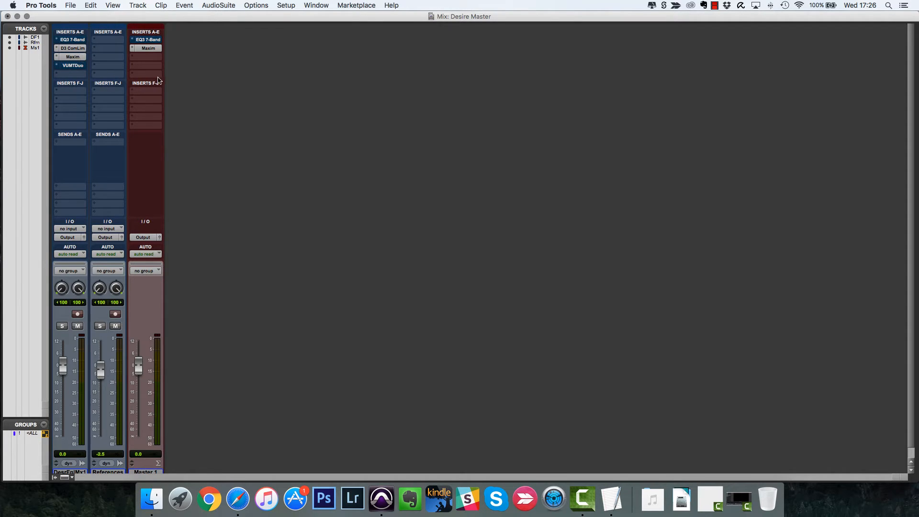
key("space")
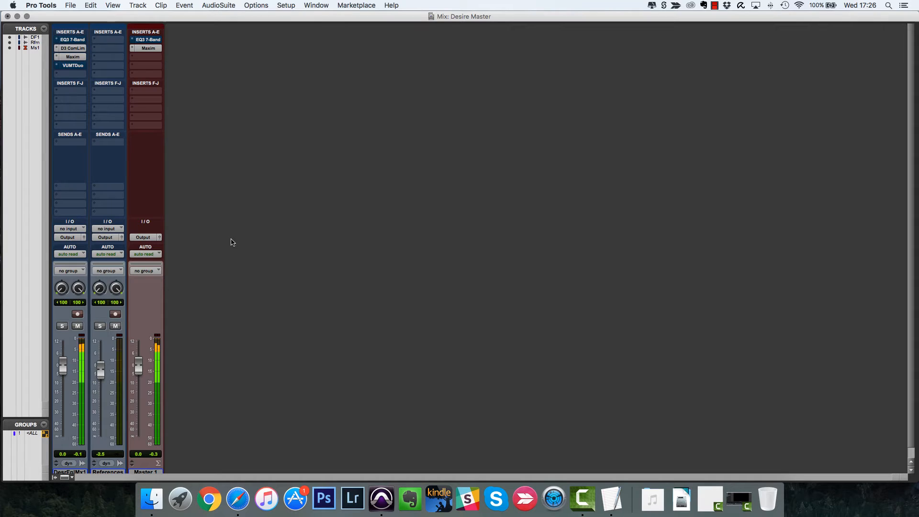
- Check the Maxim limiter on the Master 1 track, close its window and bypass it
left_click(148, 48)
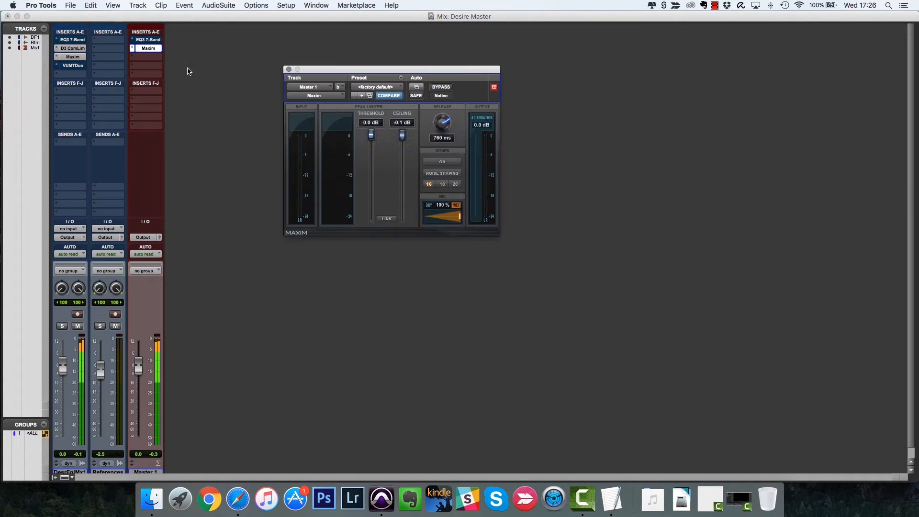
left_click(289, 68)
left_click(156, 50)
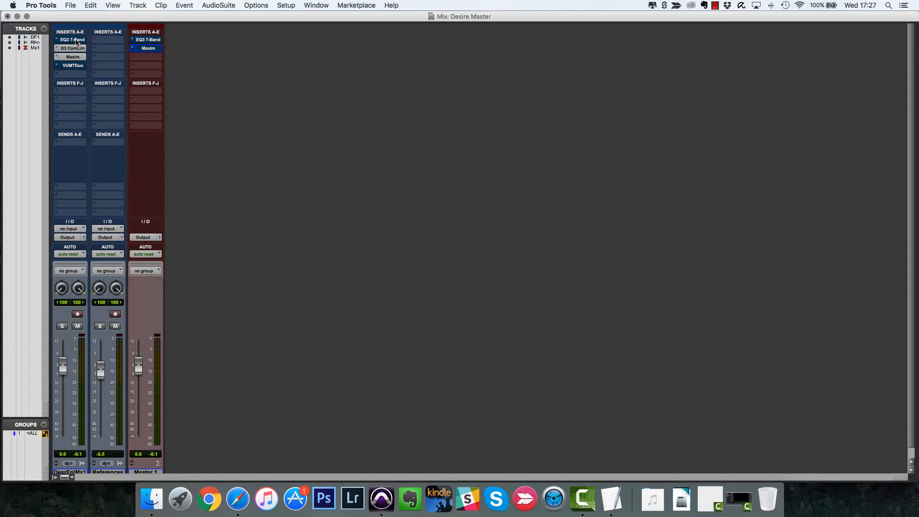
- Play the mix against the reference and lower the References track fader to -3.3 dB
key("space")
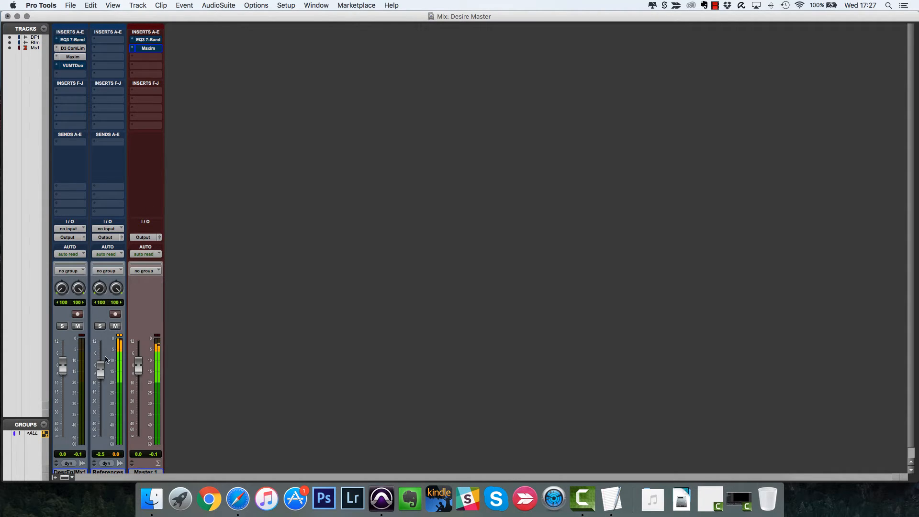
left_click_drag(103, 367, 104, 367)
left_click_drag(103, 367, 102, 370)
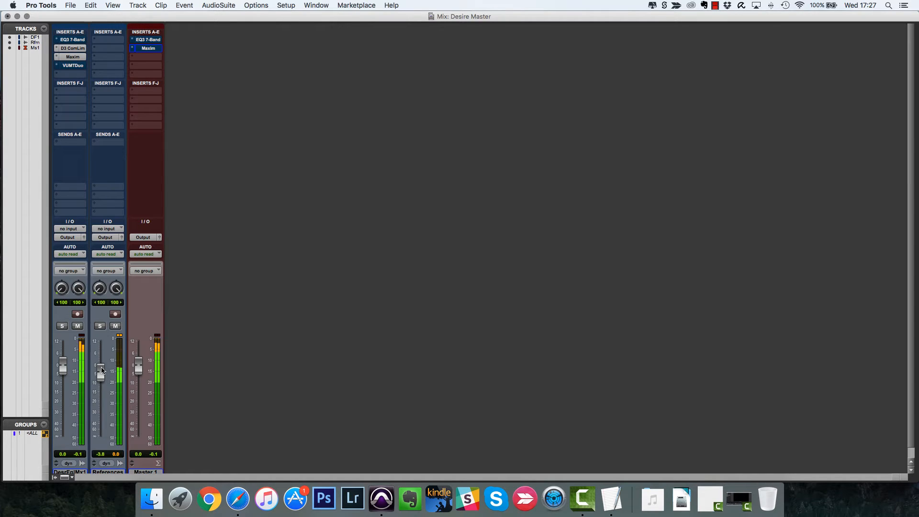
left_click_drag(102, 369, 102, 369)
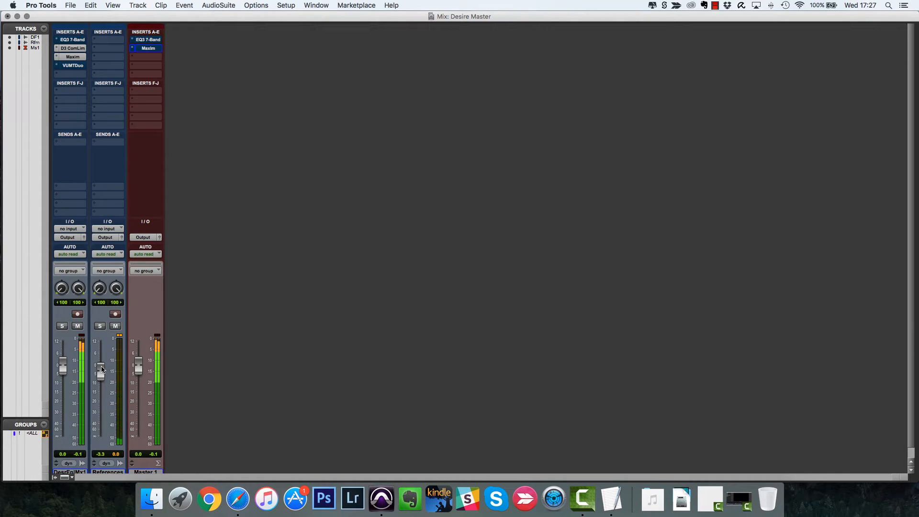
key("space")
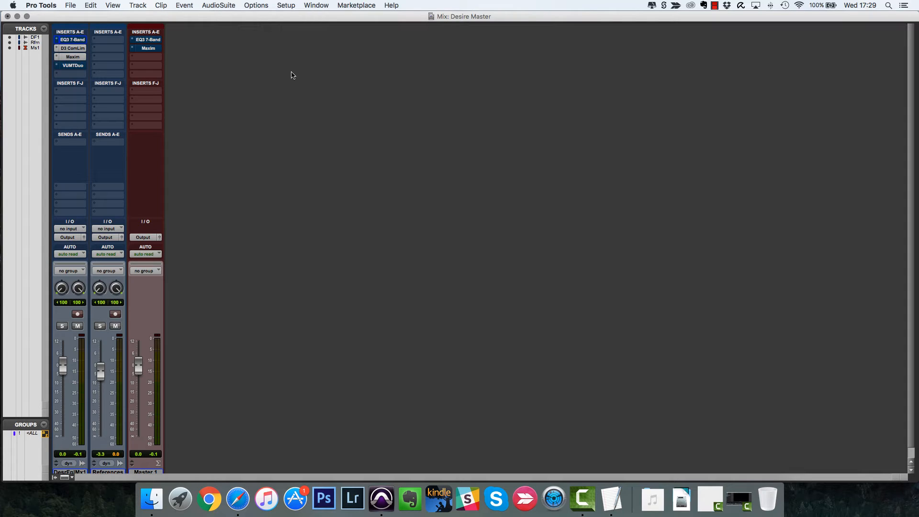
- Open the EQ3 7-Band on the Desire Final Mix 1 track and take it out of bypass
key("space")
left_click(72, 40)
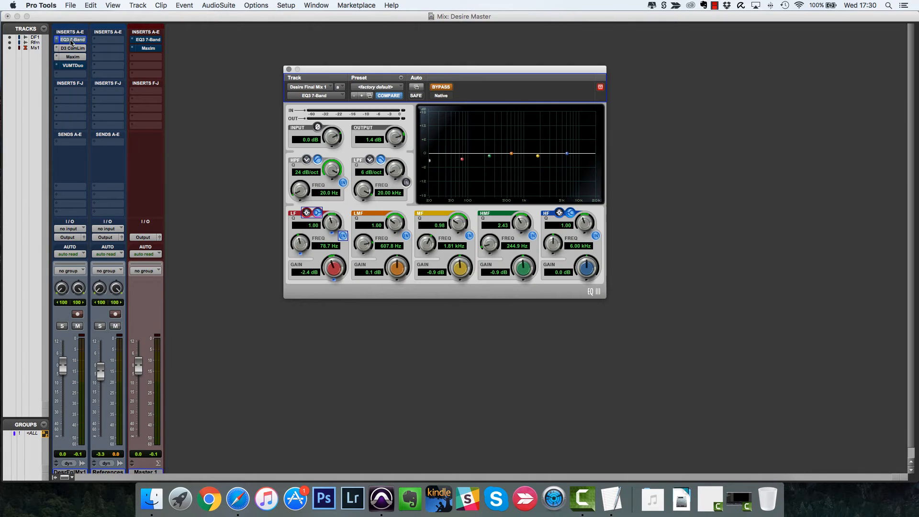
left_click(440, 87)
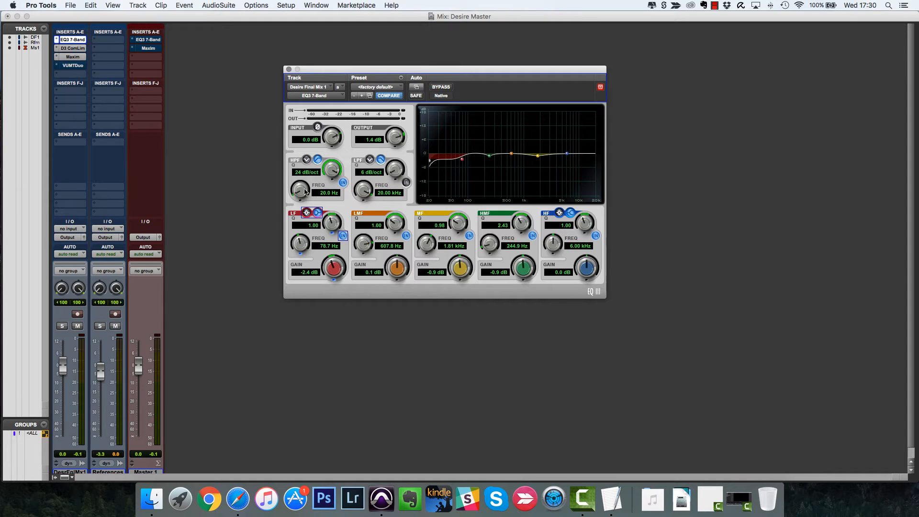
- Switch the EQ's 20 Hz high-pass filter out and back in to compare its effect on the curve
left_click(344, 184)
left_click(344, 184)
left_click(344, 183)
left_click(343, 183)
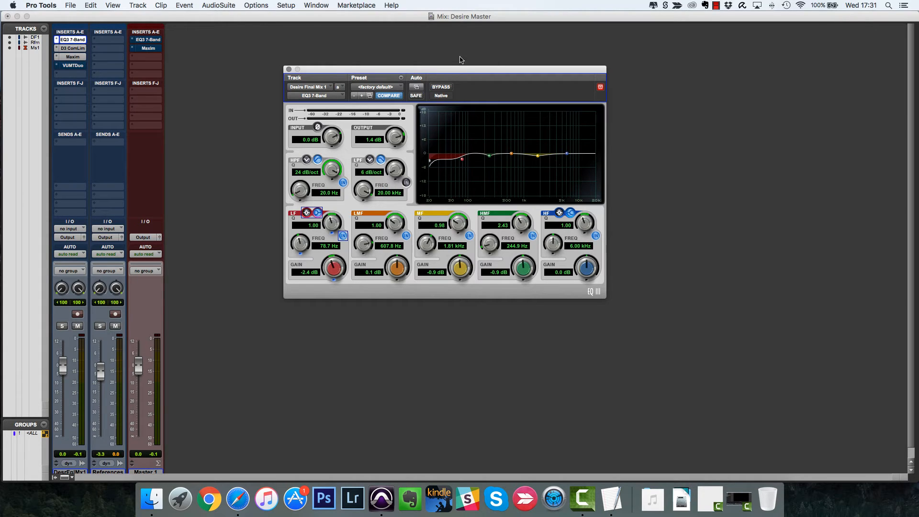
- Play the mix and compare it with the EQ3 7-Band repeatedly bypassed and re-enabled, leaving the EQ active
left_click_drag(461, 70, 479, 78)
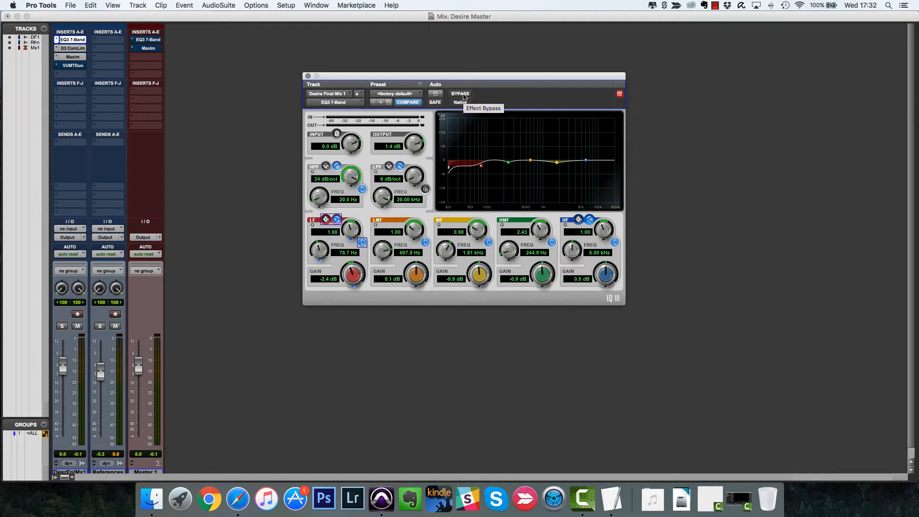
key("space")
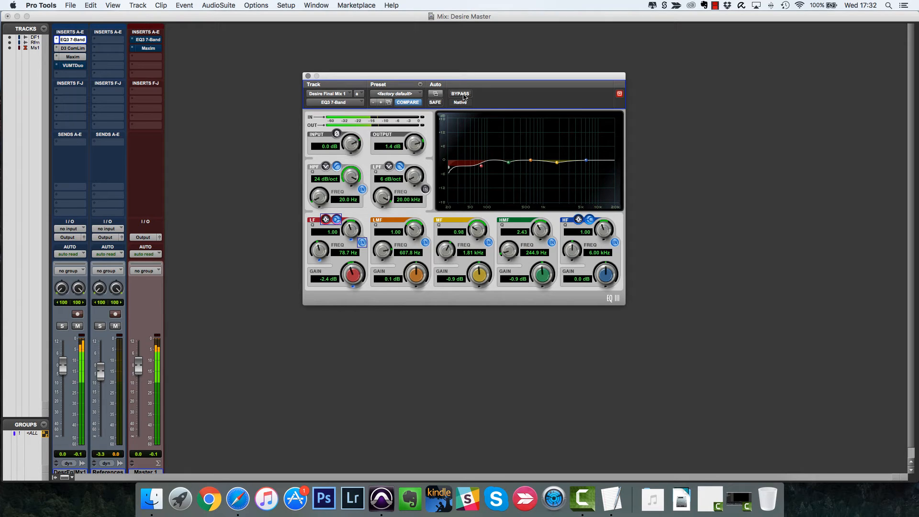
left_click(461, 94)
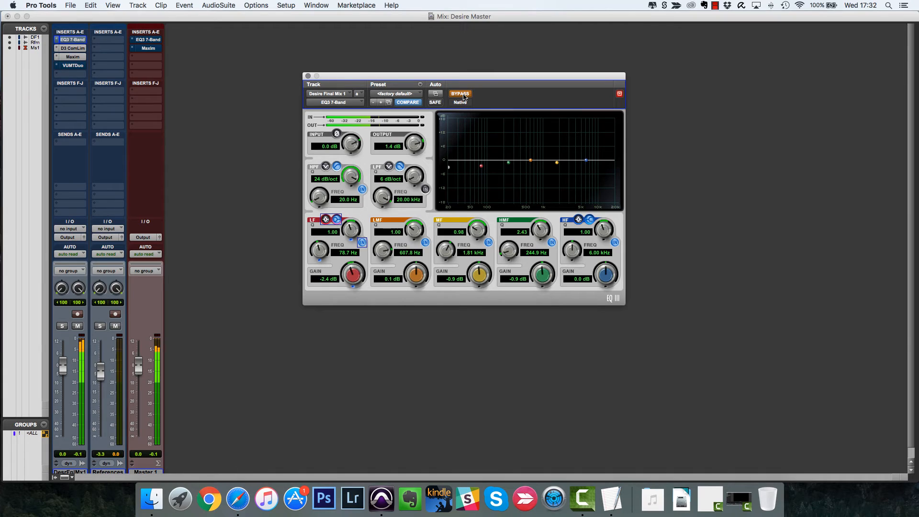
left_click(460, 93)
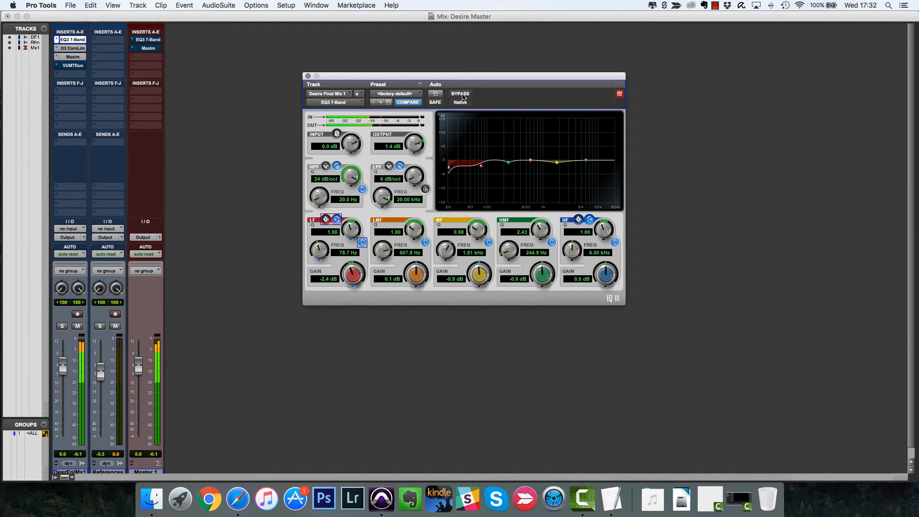
left_click(461, 95)
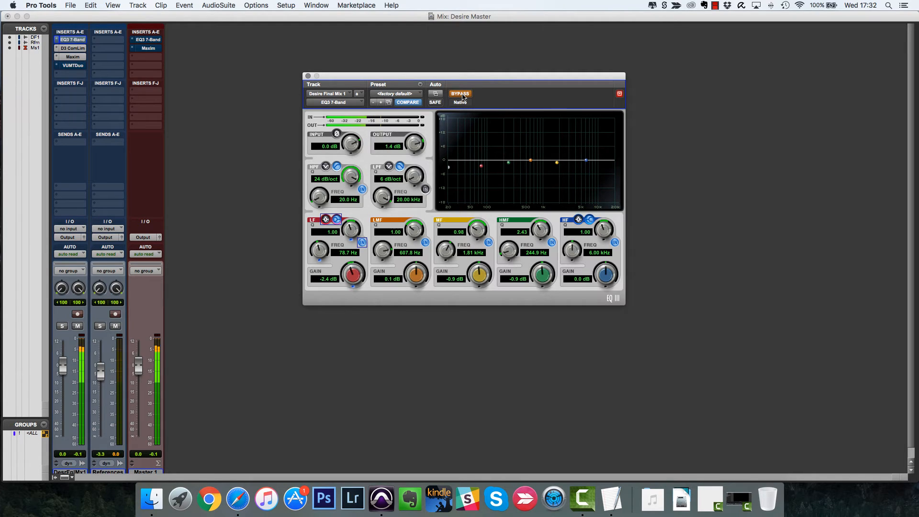
left_click(460, 94)
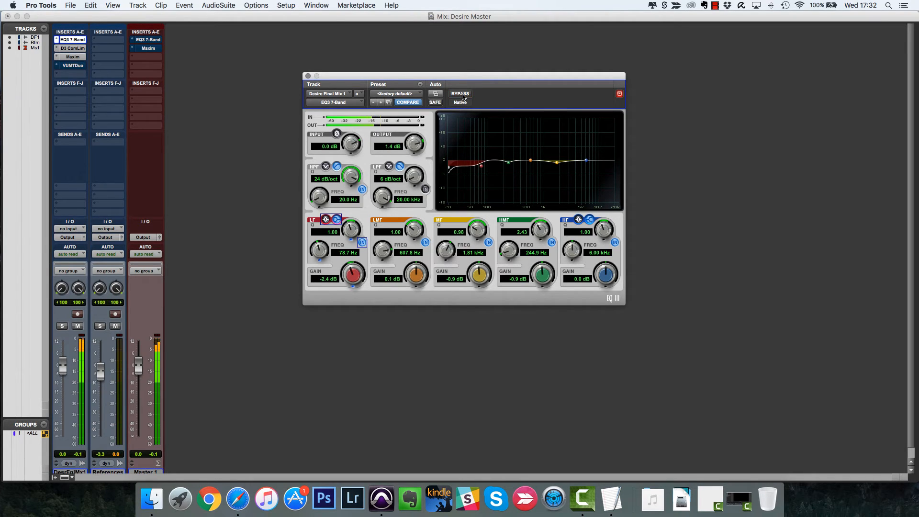
left_click(462, 95)
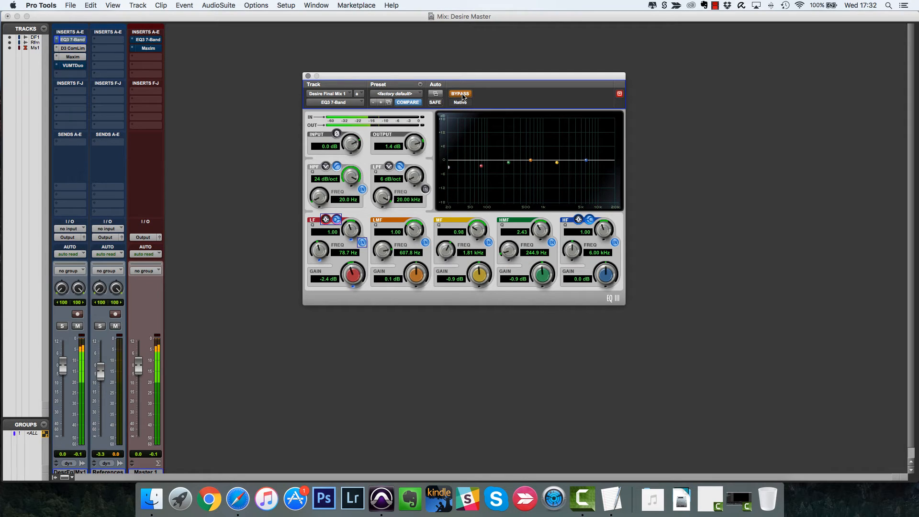
left_click(462, 95)
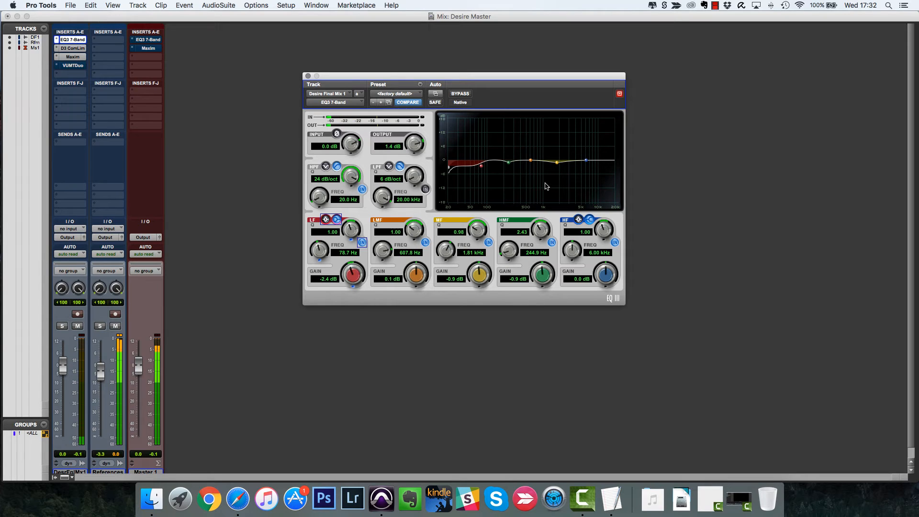
- Set the References track fader to -2.5 dB with playback stopped and the EQ window closed
left_click_drag(102, 374, 99, 373)
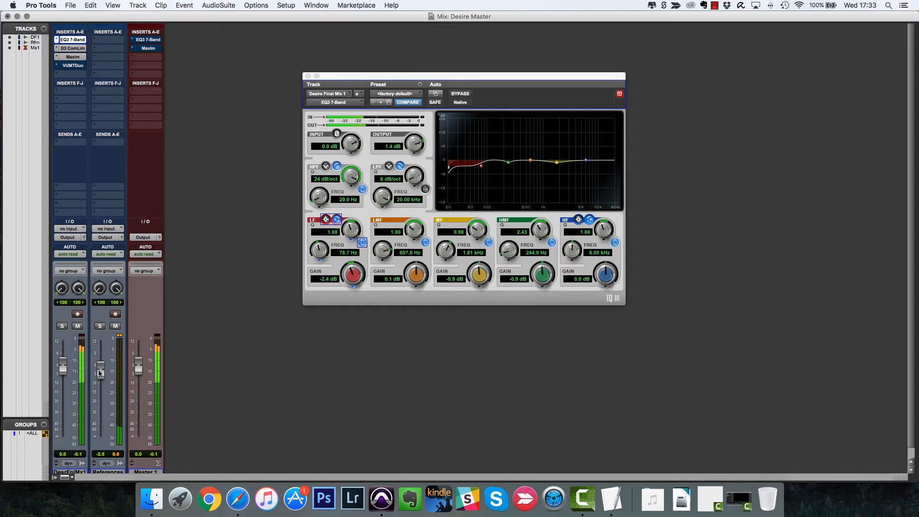
key("space")
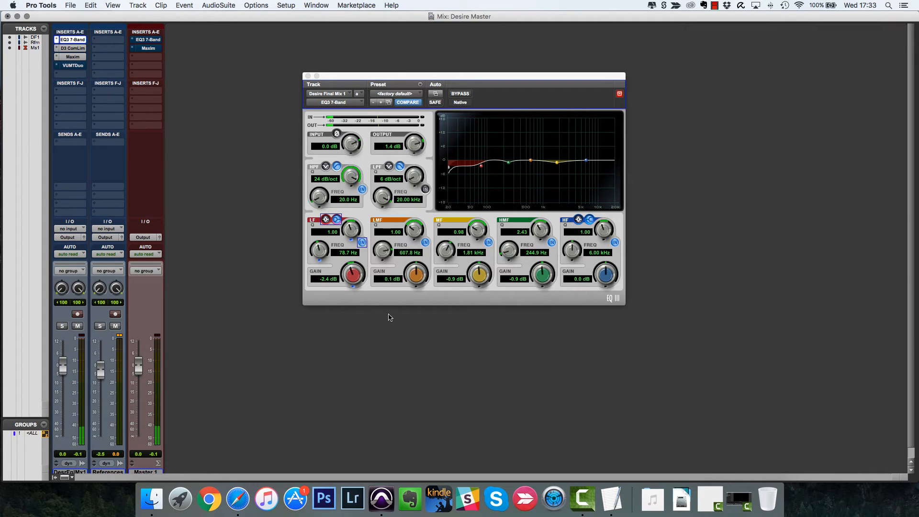
left_click_drag(429, 75, 415, 76)
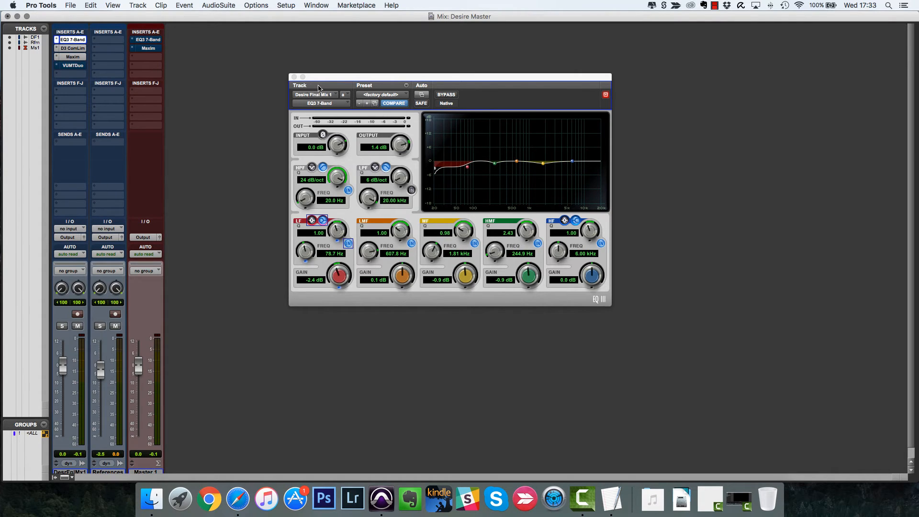
left_click(294, 77)
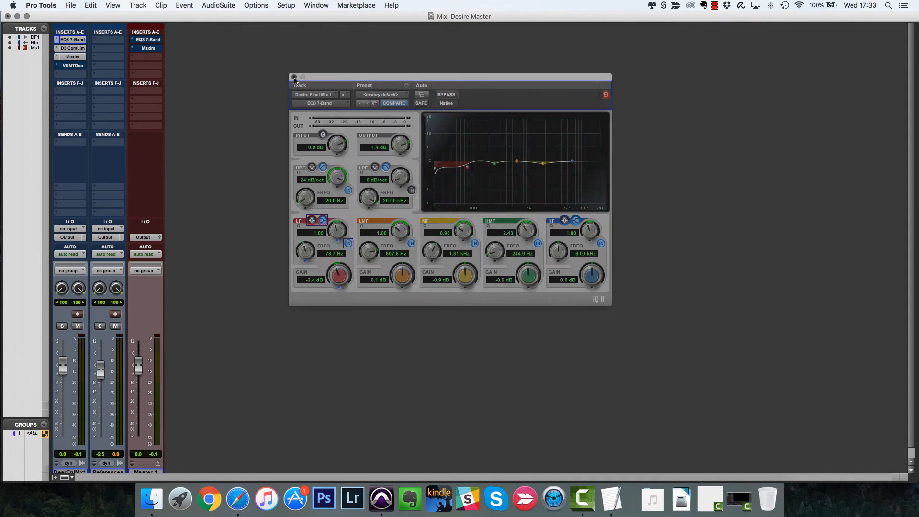
- Take the VUMTDuo meter on the Desire Final Mix 1 track out of bypass and play the mix to check its level
left_click(71, 68)
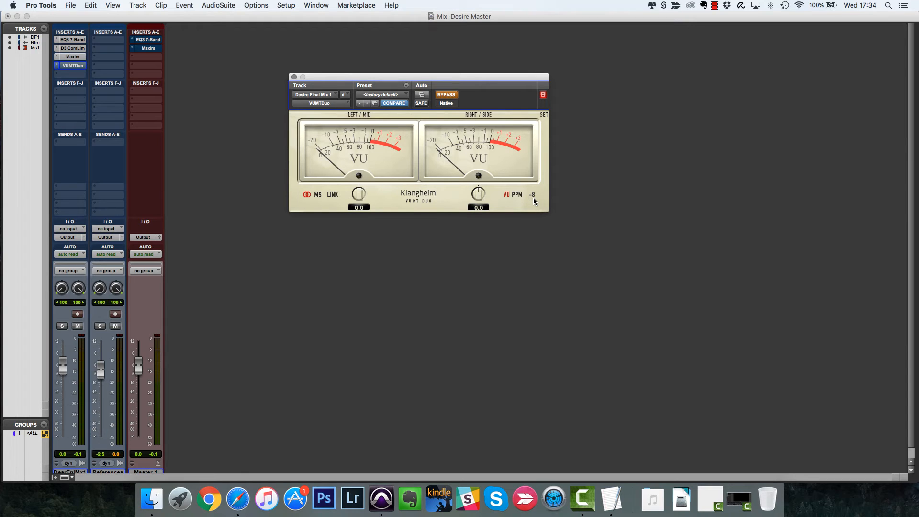
left_click(452, 96)
key("space")
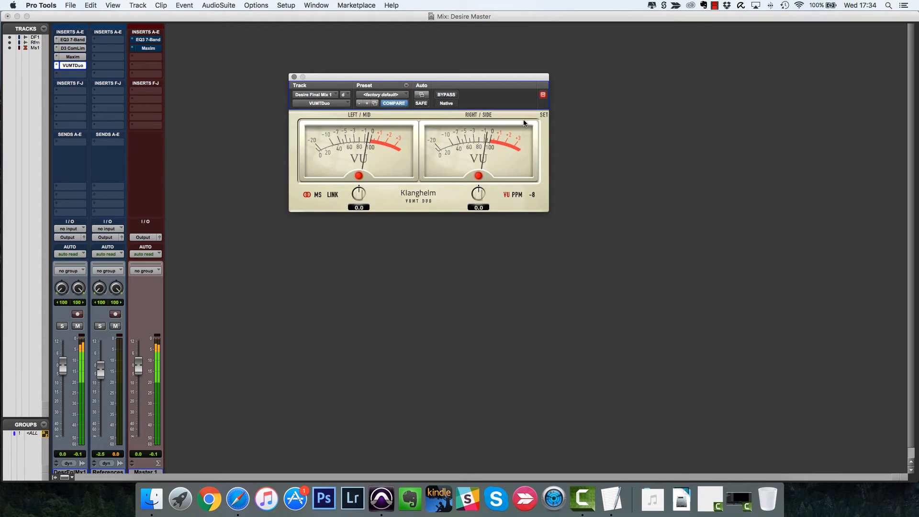
key("space")
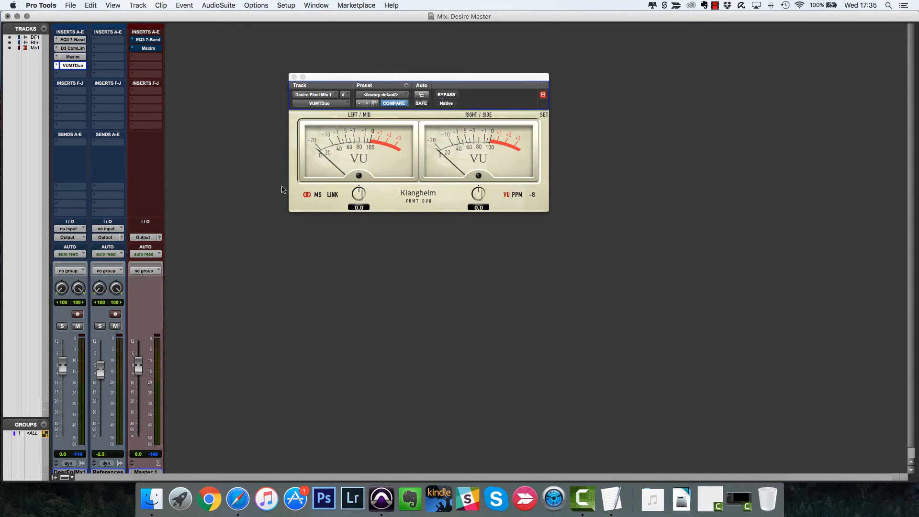
left_click(294, 77)
key("space")
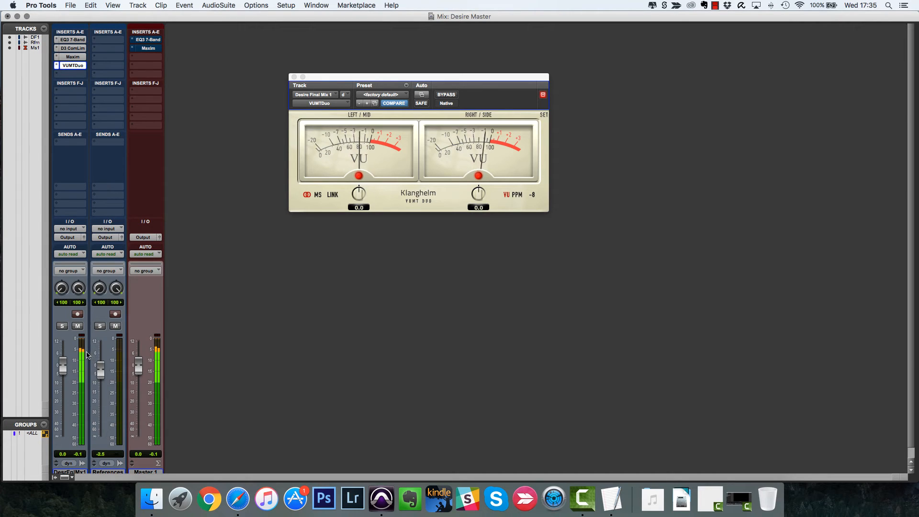
key("space")
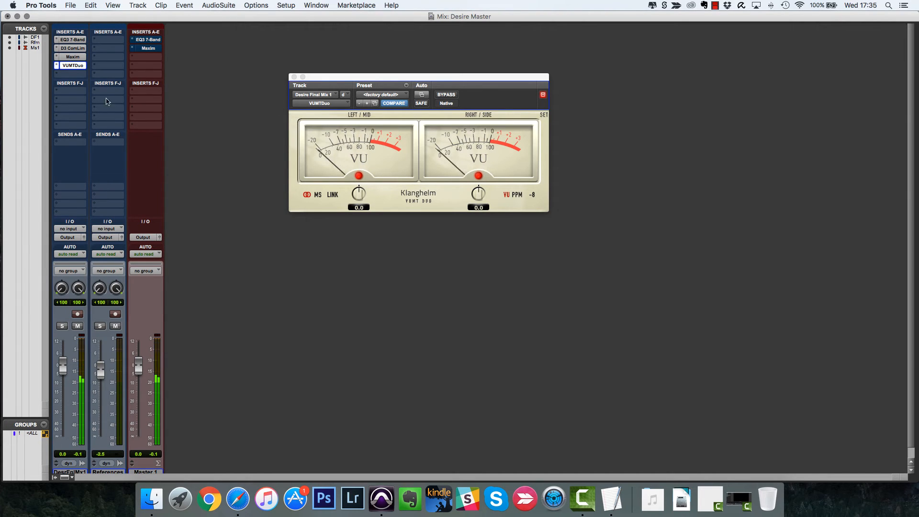
- Examine the settings of the Dyn3 Compressor/Limiter, Maxim and VUMTDuo inserts on the Desire Final Mix 1 track
left_click(73, 48)
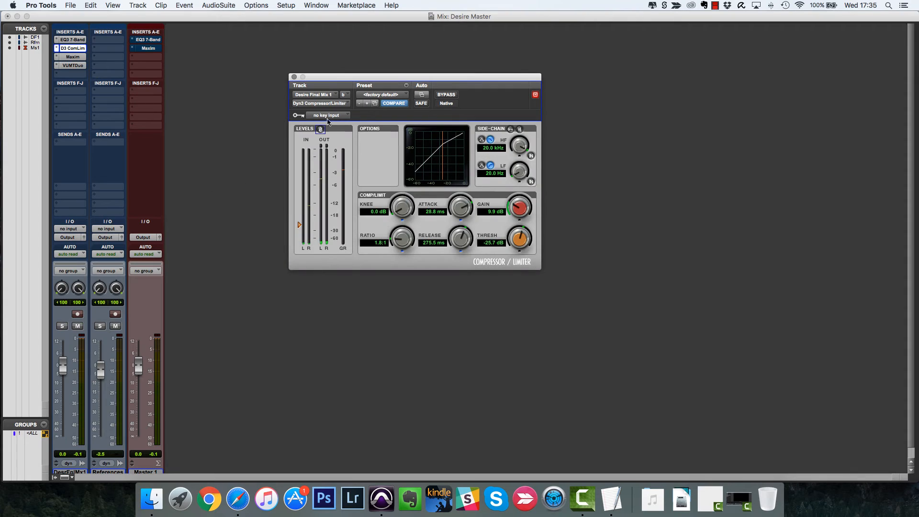
left_click(71, 57)
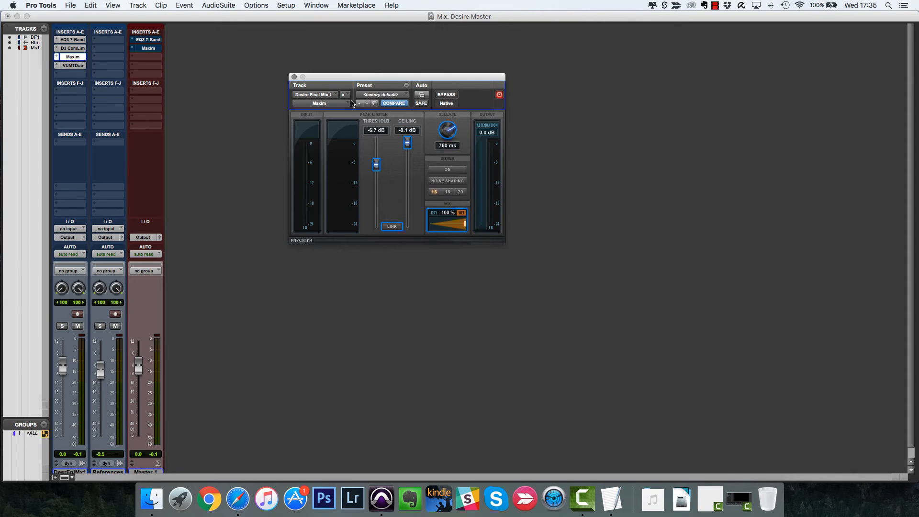
left_click(294, 77)
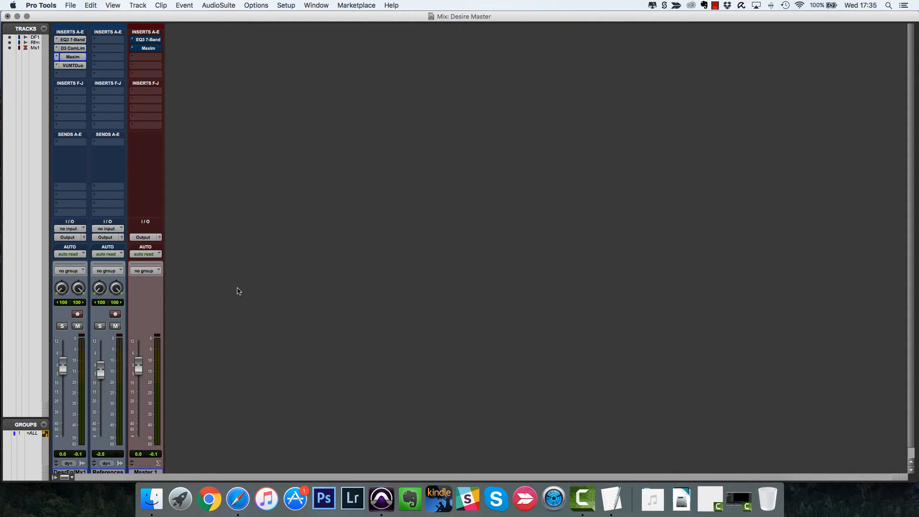
left_click(76, 66)
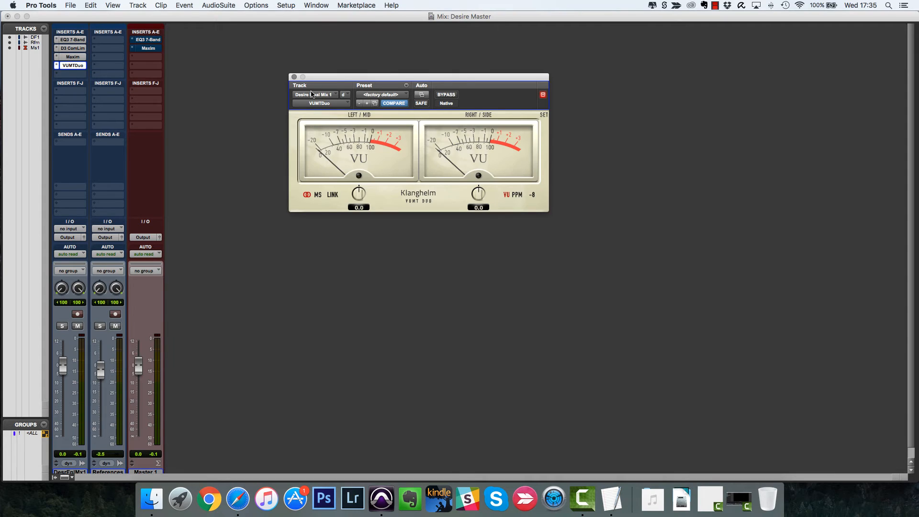
left_click_drag(323, 82, 331, 103)
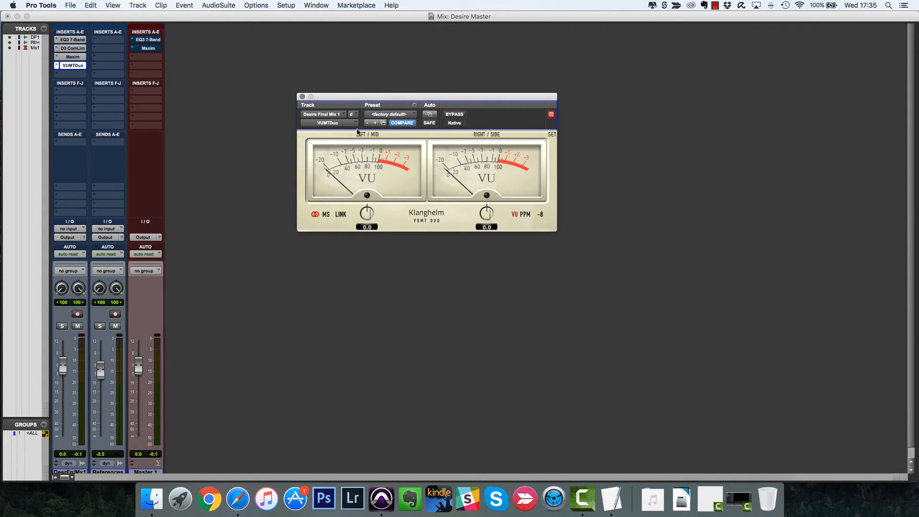
left_click(302, 97)
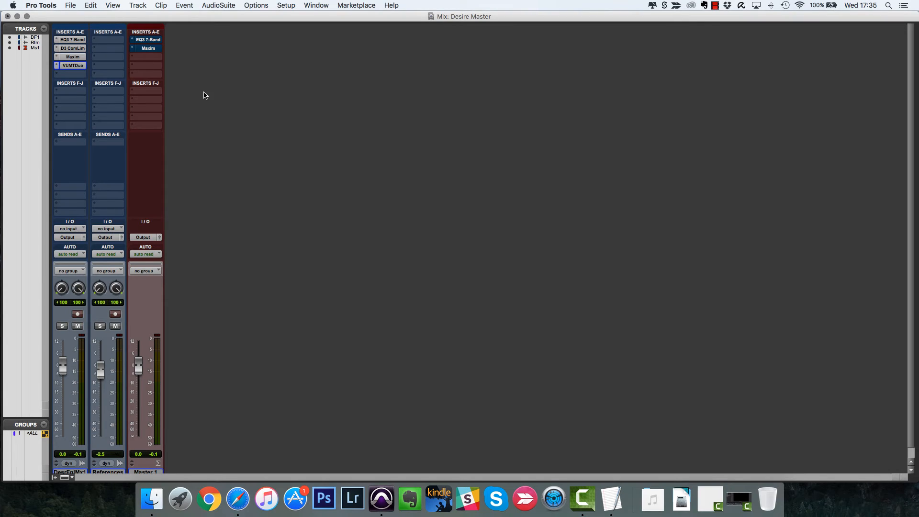
- Enable the EQ3 7-Band insert on the Master 1 track and open its settings
left_click(158, 40, "super")
scroll(255, 142, "down", 1)
left_click(158, 41)
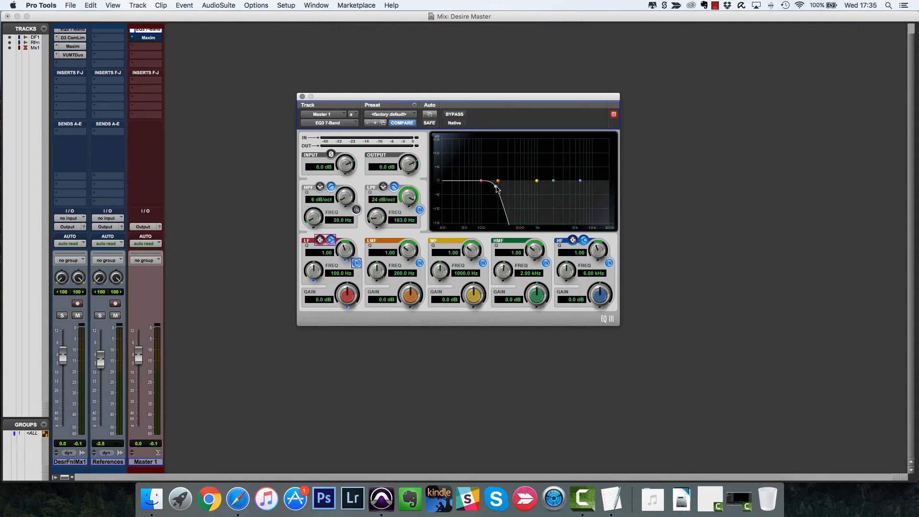
- Set the low-pass filter of the Master 1 EQ to 120 Hz and bypass the EQ
mouse_move(497, 188)
left_mouse_down()
mouse_move(450, 192)
mouse_move(485, 190)
left_mouse_up()
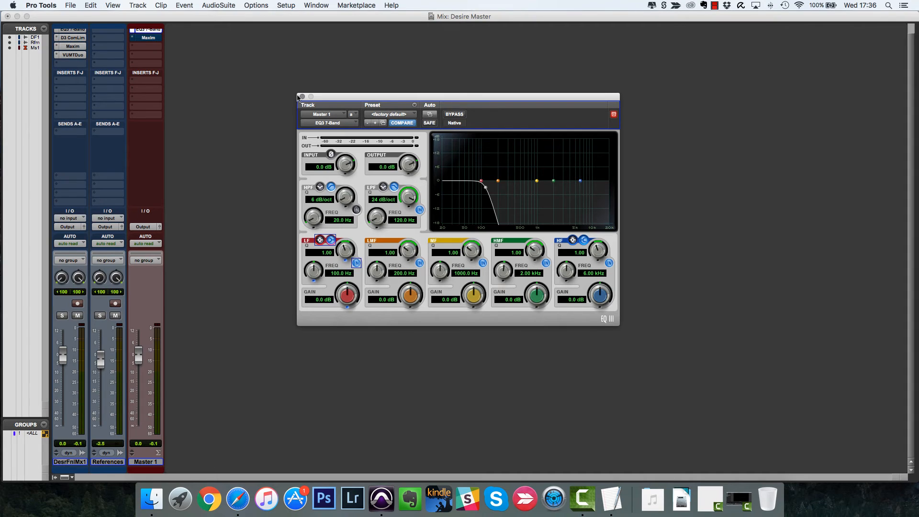
left_click(448, 114)
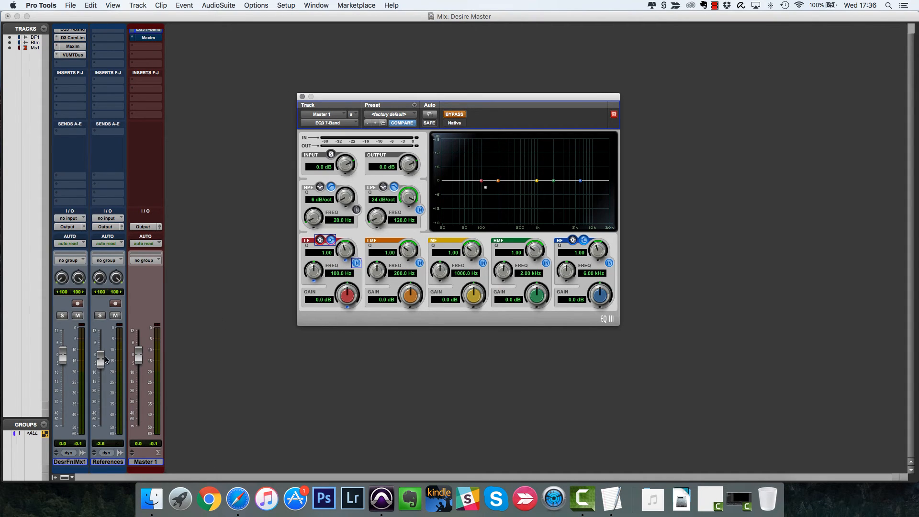
- Raise the References track fader to -1.7 dB while playing back to match its level with the mix
left_click_drag(100, 364, 101, 362)
key("space")
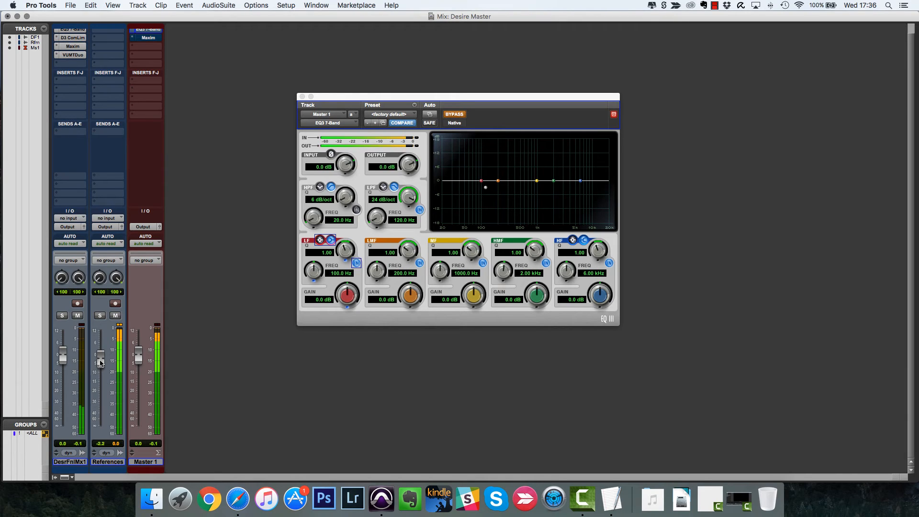
left_click_drag(101, 362, 102, 361)
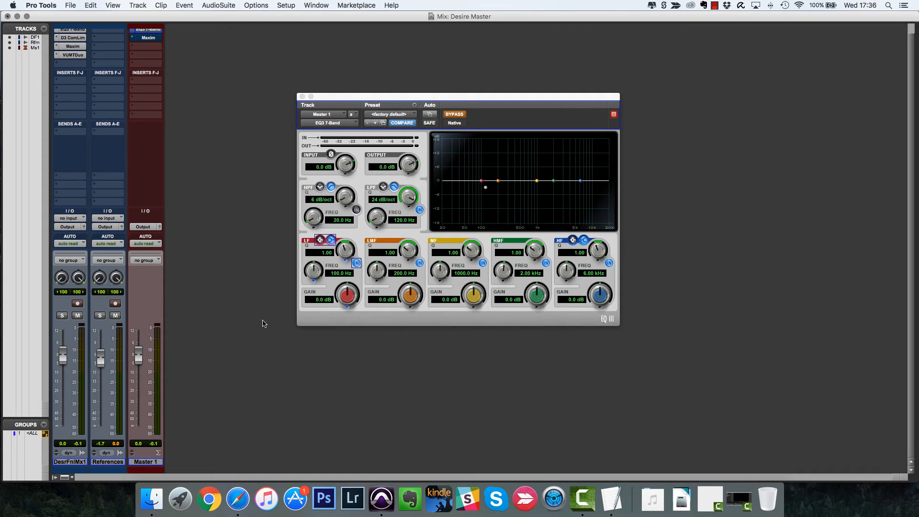
- Take the Master 1 EQ out of bypass and compare the low end of the mix and the reference during playback
left_click(454, 116)
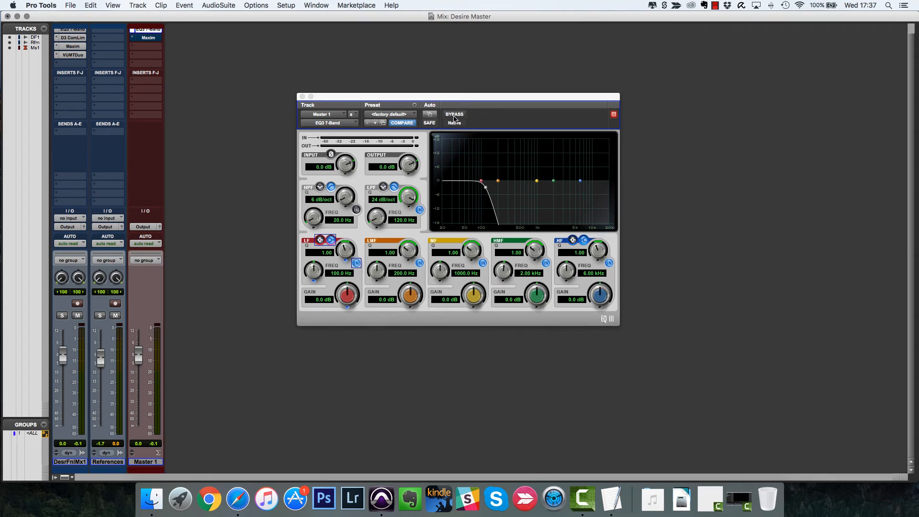
key("space")
key("space")
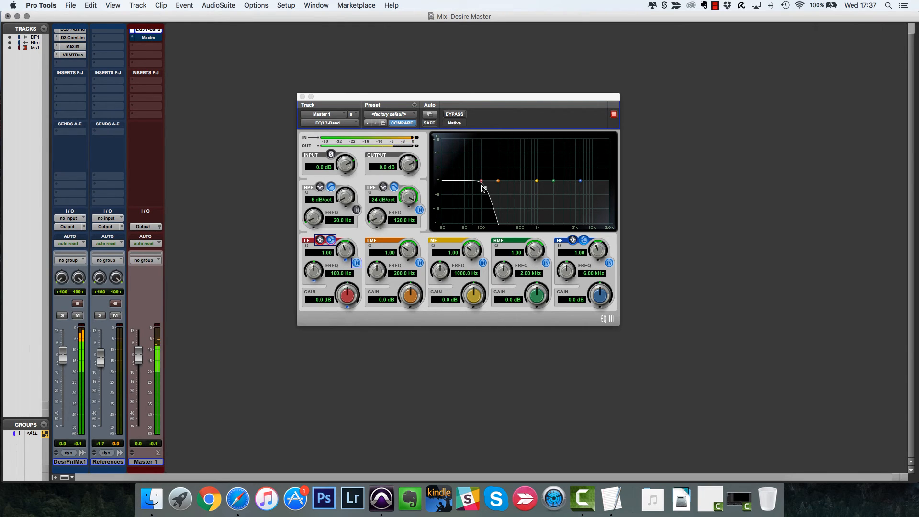
key("space")
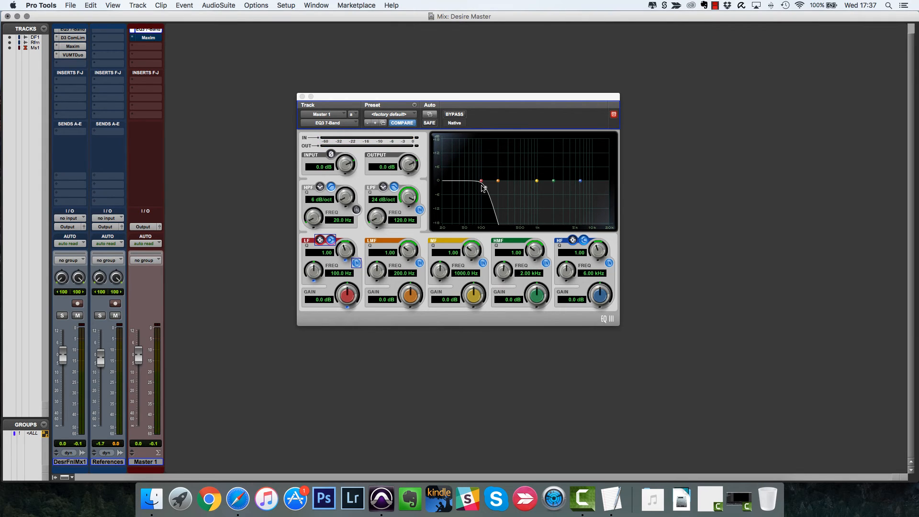
key("space")
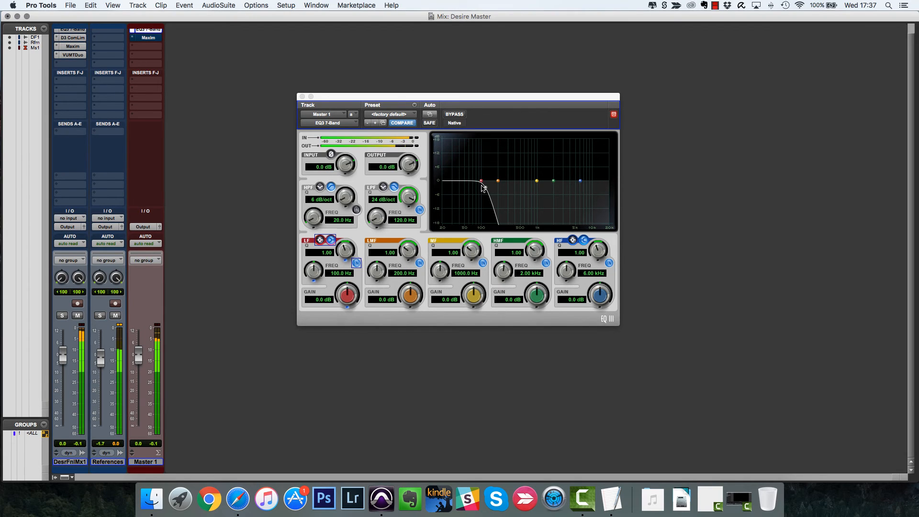
- Switch the Master 1 EQ from low-pass to a 24 dB/oct high-pass filter at 8.00 kHz and play back the highs
left_click(419, 209)
left_click(357, 211)
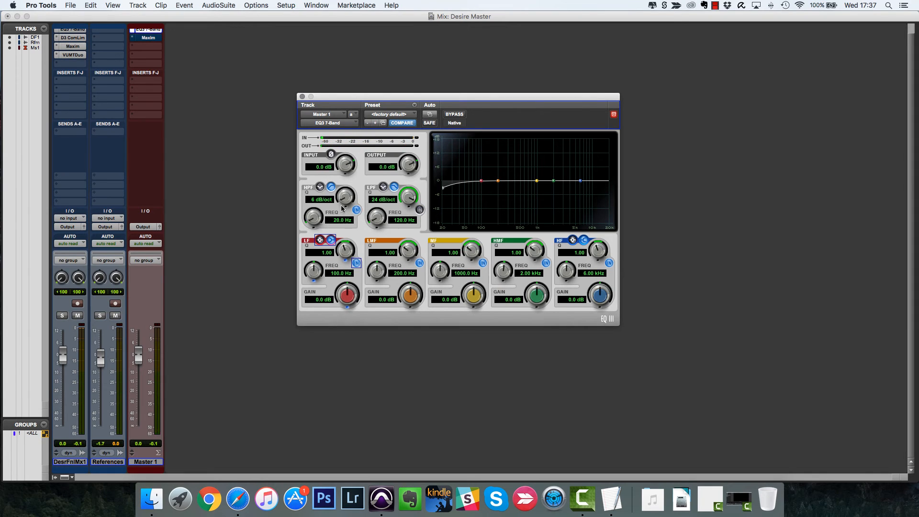
left_click_drag(340, 204, 351, 118)
left_click_drag(307, 219, 331, 84)
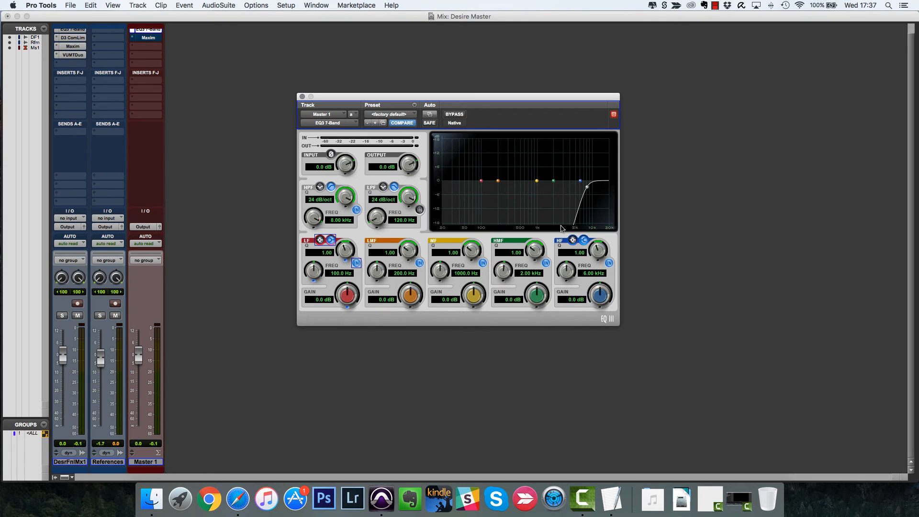
key("space")
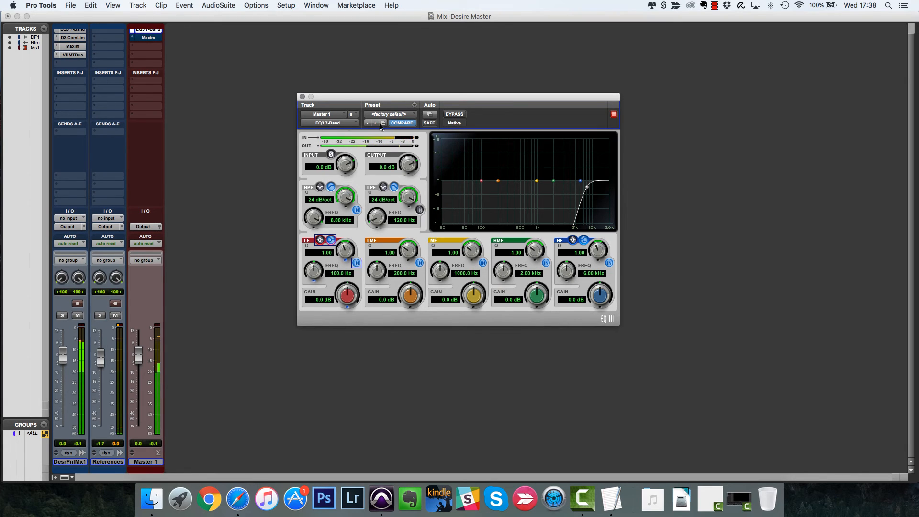
- Set the HF band of the Desire Final Mix 1 EQ to 14.56 kHz with -1.1 dB gain and close the EQ
scroll(221, 39, "up", 1)
left_click(73, 39)
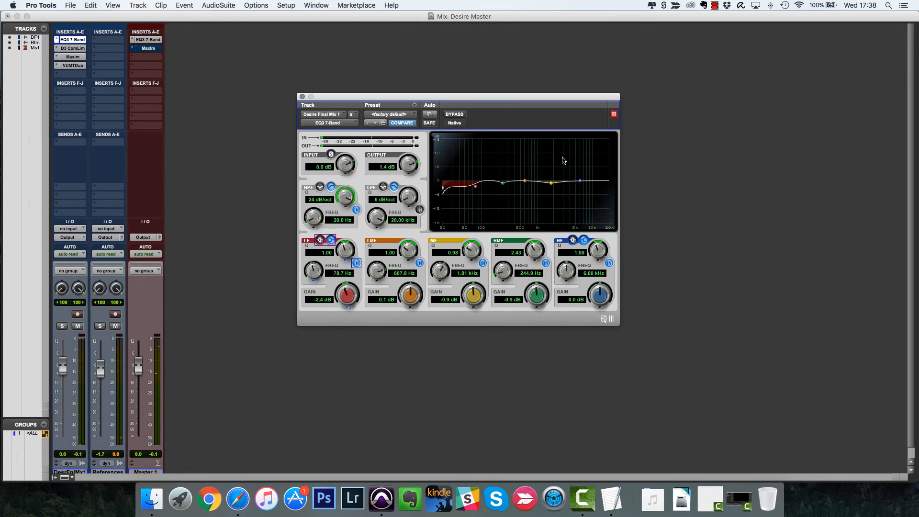
left_click_drag(581, 182, 602, 185)
key("space")
left_click(302, 97)
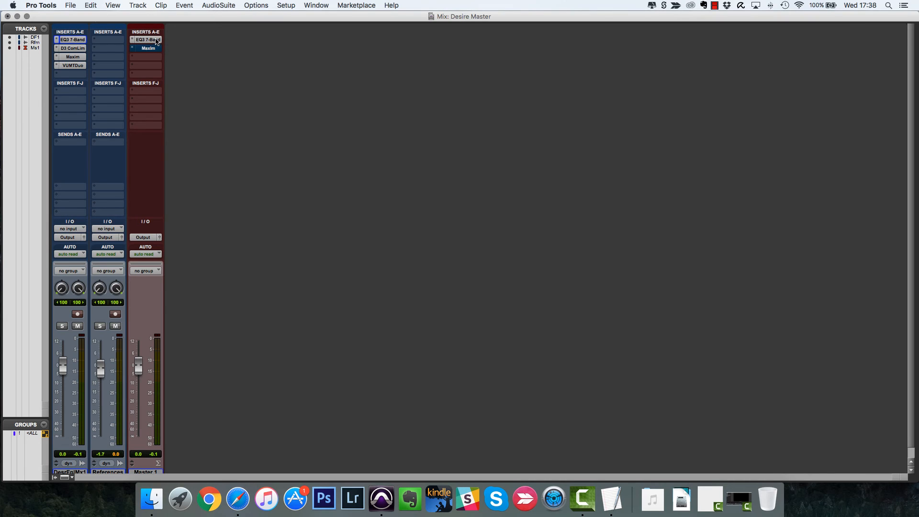
- Set the HF band frequency of the Desire Final Mix 1 EQ to 14.02 kHz, toggling the band during playback to compare
left_click(84, 41)
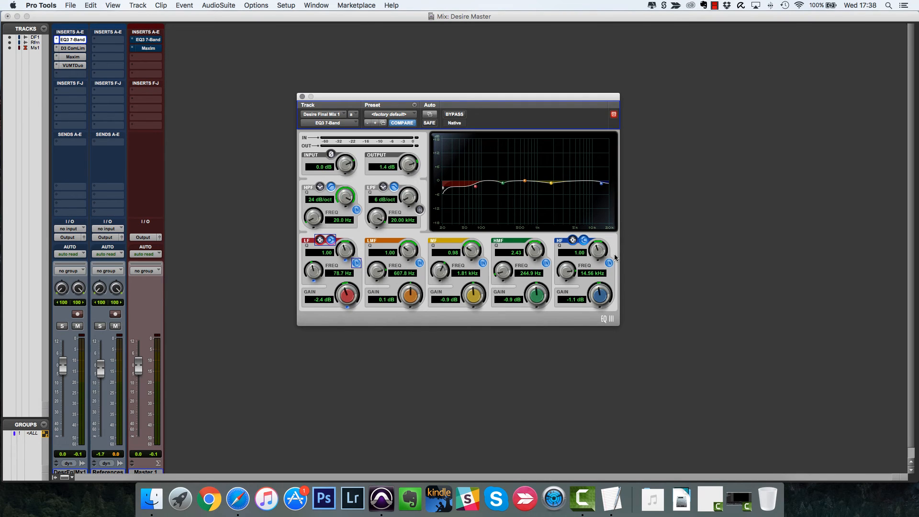
key("space")
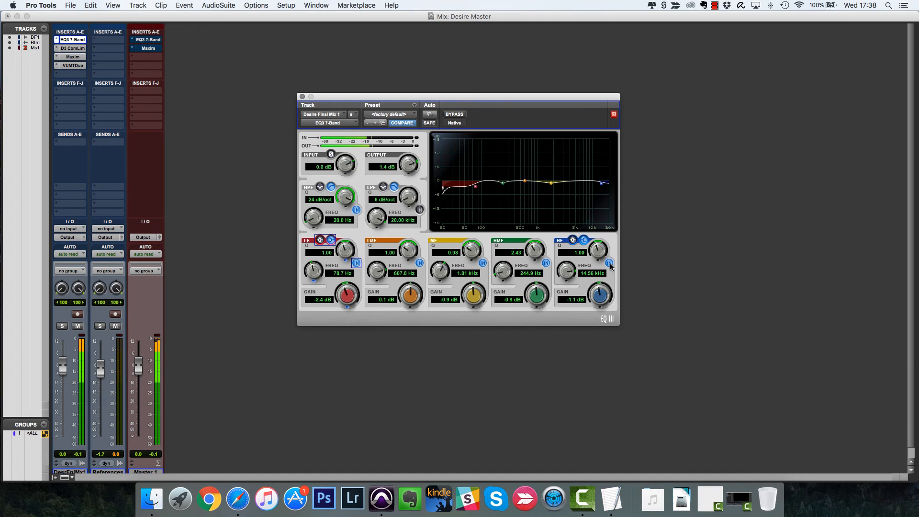
left_click(609, 262)
left_click(609, 263)
left_click_drag(569, 270, 569, 265)
left_click(610, 262)
left_click_drag(572, 271, 573, 276)
left_click(609, 262)
left_click_drag(569, 275, 564, 298)
left_click(609, 263)
left_click(610, 263)
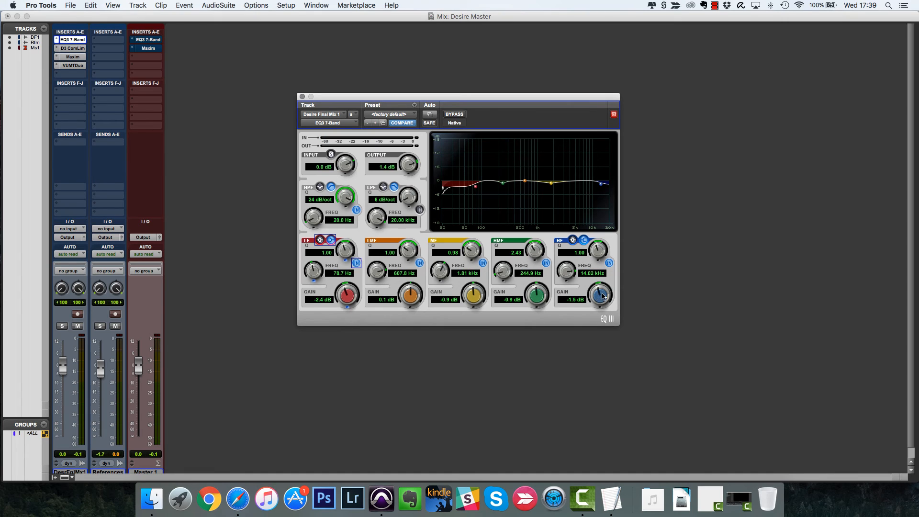
- Set the HF band gain to -2.1 dB, comparing the band on and off during playback, and close the EQ
left_click_drag(602, 297, 607, 303)
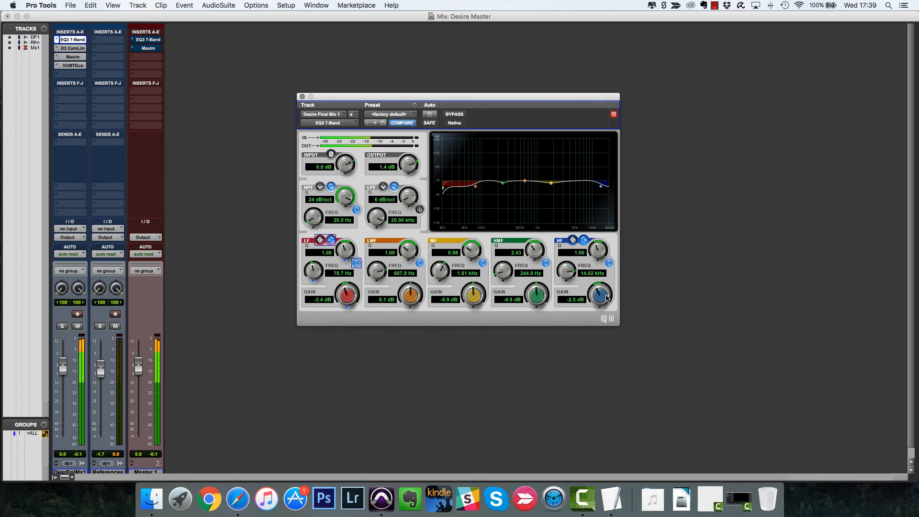
left_click(609, 263)
left_click(609, 263)
left_click(609, 263)
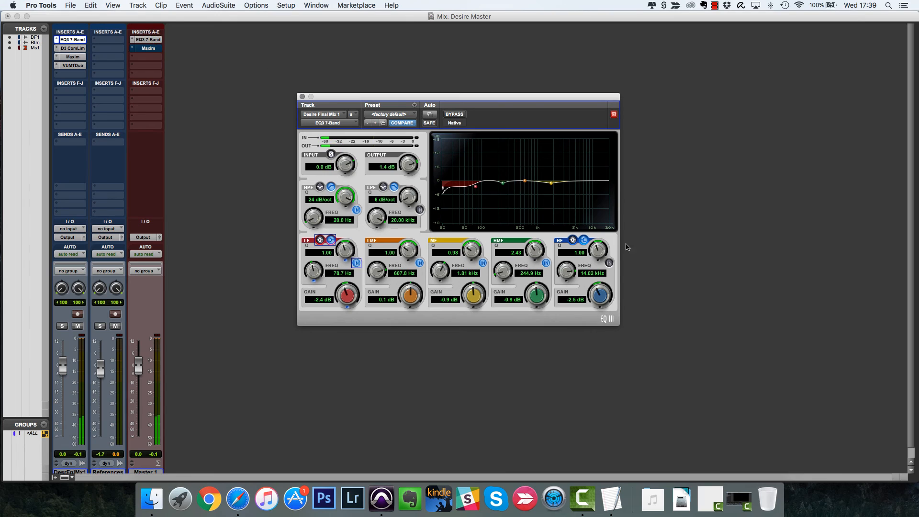
left_click(610, 262)
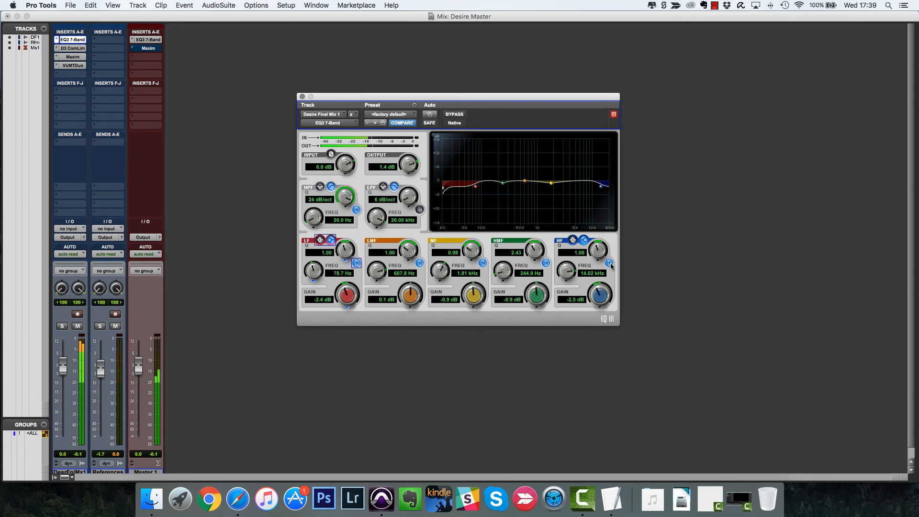
left_click(609, 263)
left_click(610, 263)
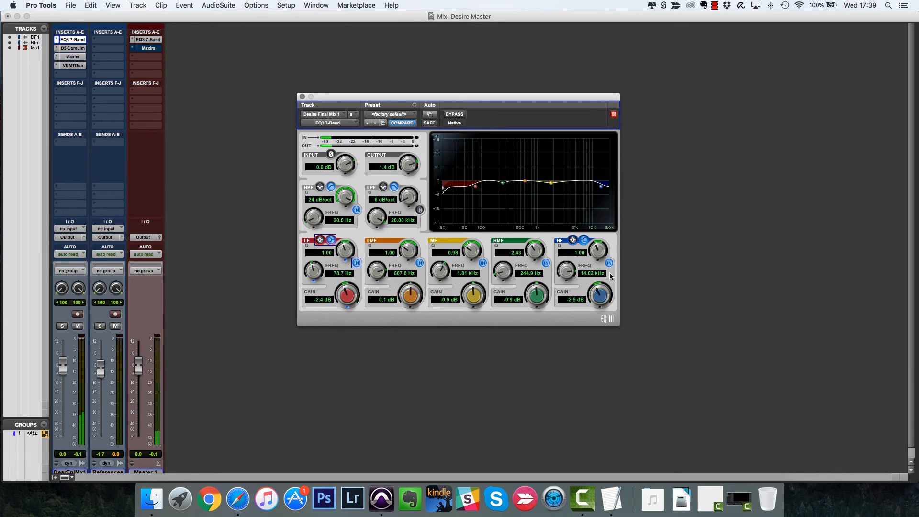
left_click_drag(601, 295, 603, 292)
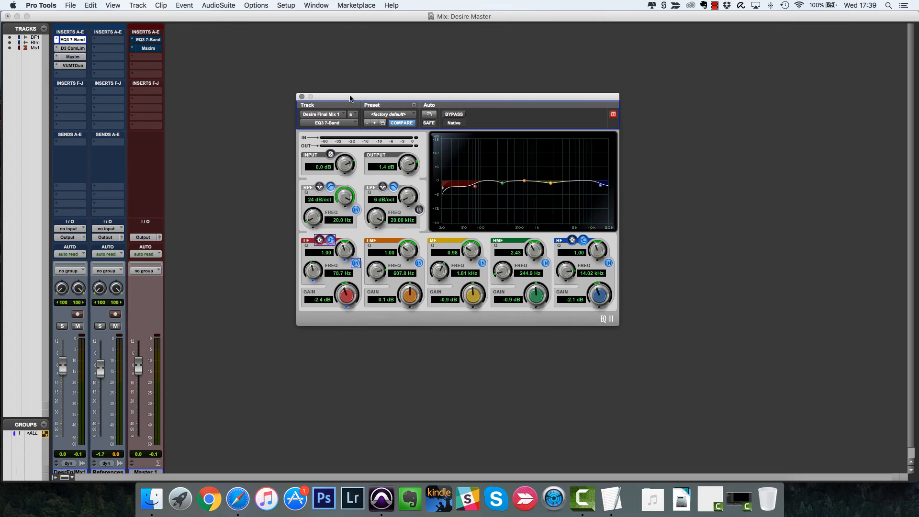
mouse_move(354, 97)
left_mouse_down()
mouse_move(340, 97)
mouse_move(358, 97)
left_mouse_up()
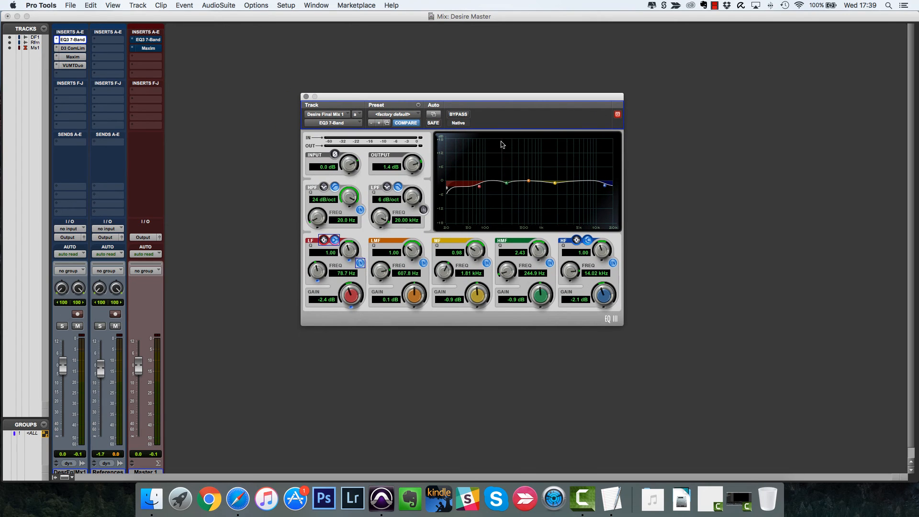
key("space")
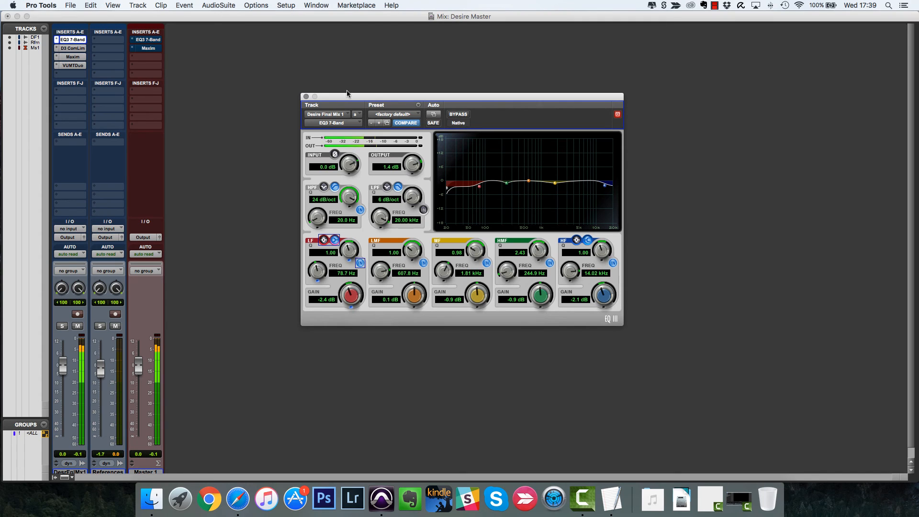
left_click(306, 97)
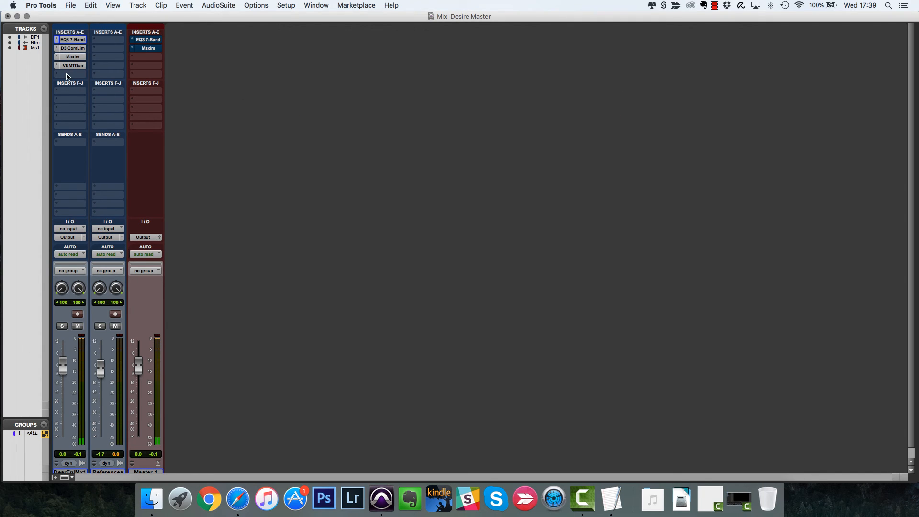
- Set the Master 1 EQ's high-pass filter to 212.3 Hz and low-pass filter to 998.4 Hz, and leave the EQ bypassed and closed
left_click(148, 39)
left_click(463, 116)
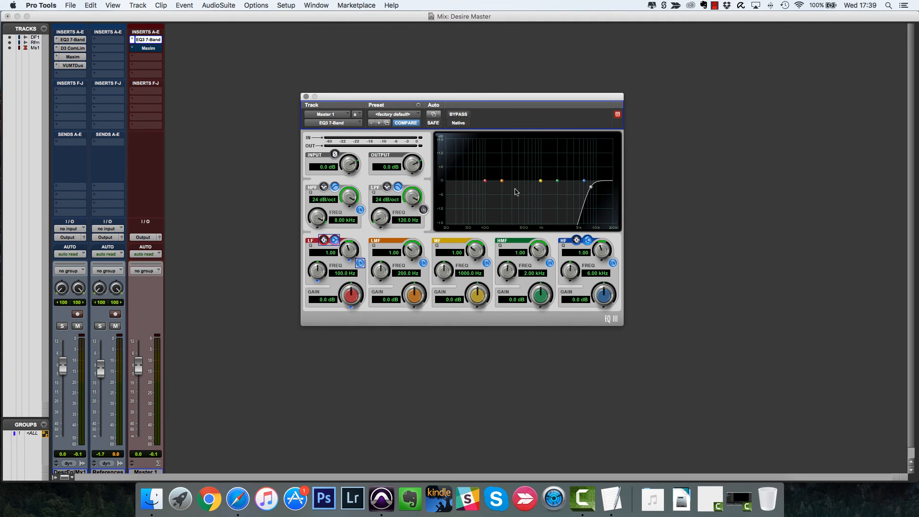
left_click_drag(591, 190, 537, 191)
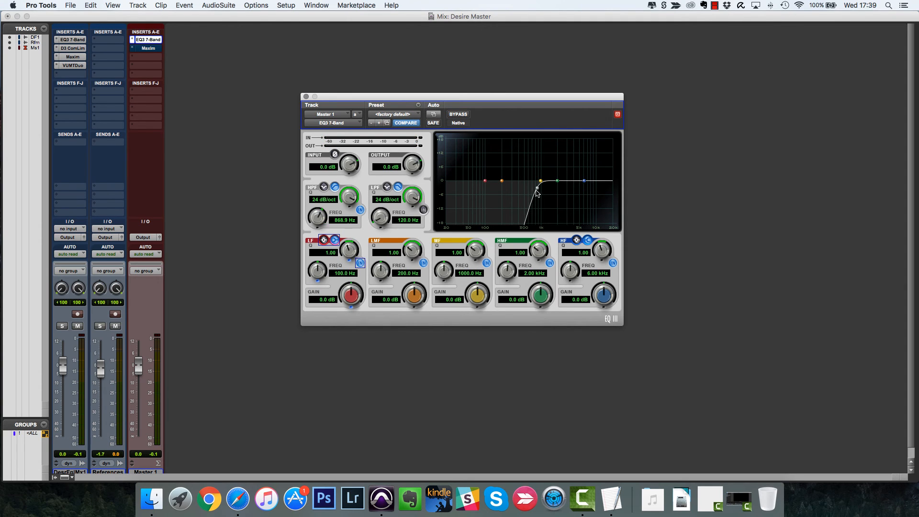
left_click(424, 210)
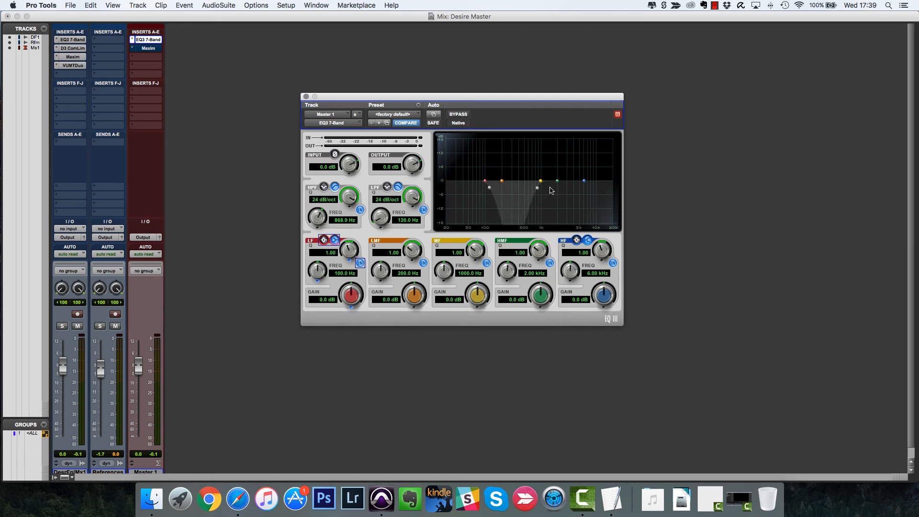
left_click_drag(496, 190, 599, 197)
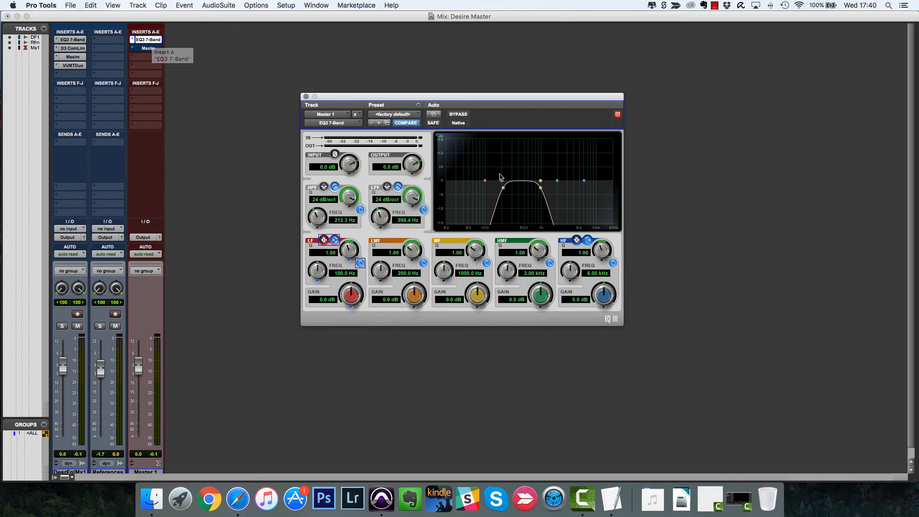
left_click(149, 42, "super")
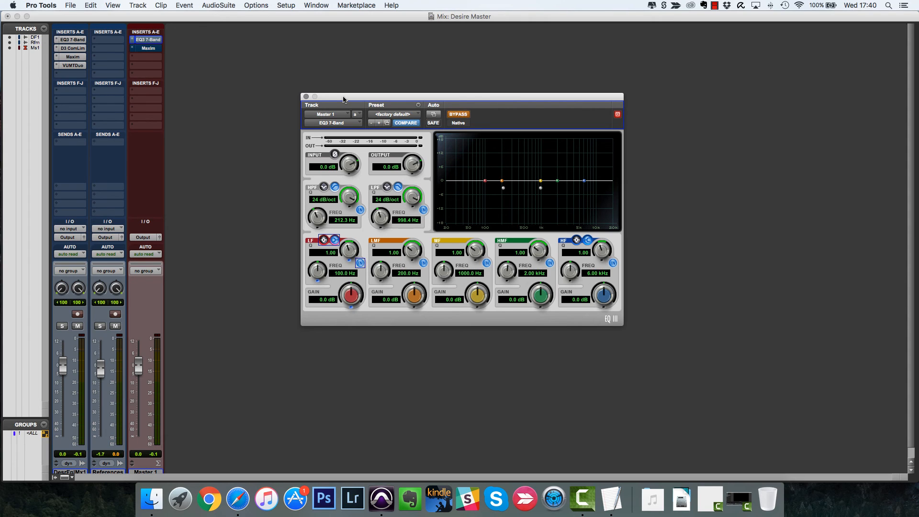
left_click(306, 98)
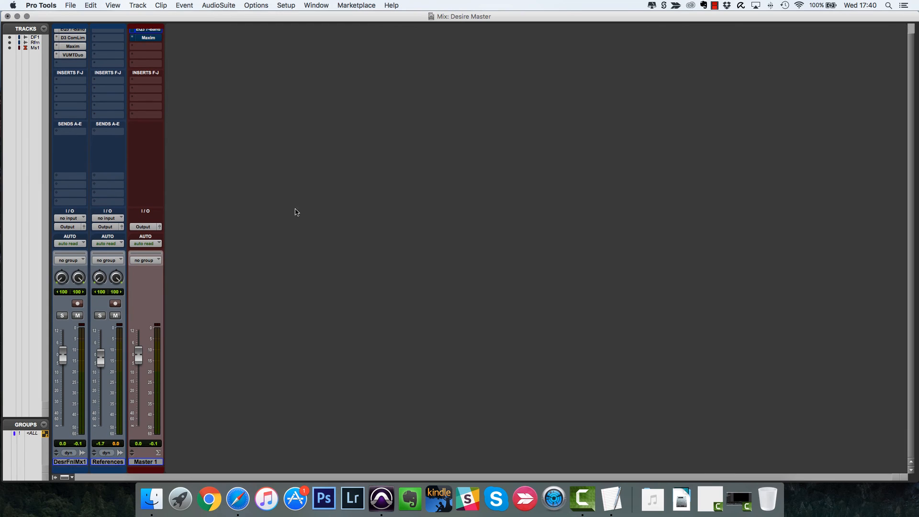
- Insert a multi-mono POW-r Dither plug-in in the free slot below VUMTDuo on the Desire Final Mix 1 track
left_click(77, 75)
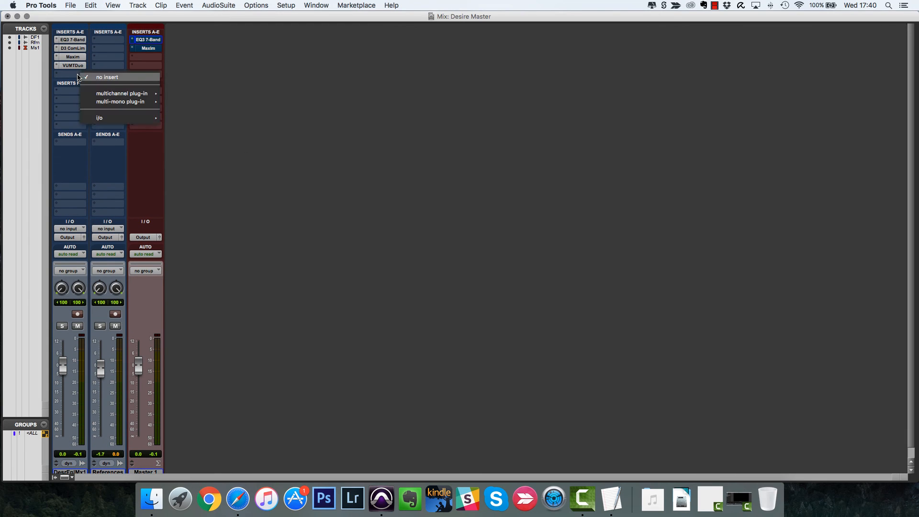
mouse_move(125, 102)
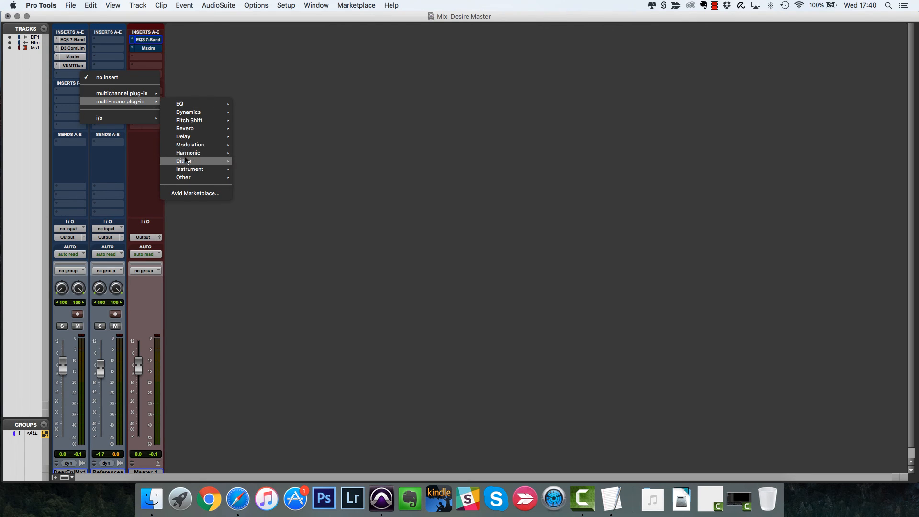
mouse_move(186, 161)
left_click(273, 170)
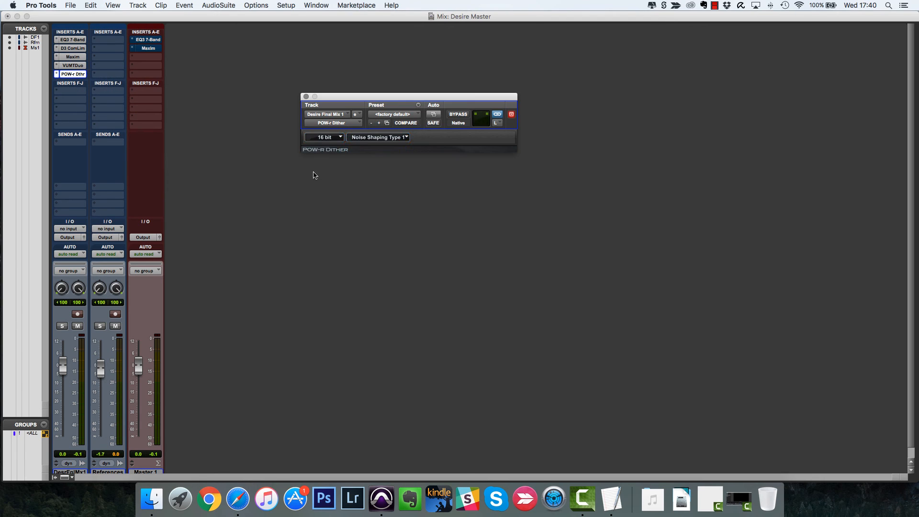
- Set the POW-r Dither plug-in to 16 bit with Noise Shaping Type 2 and close its window
left_click(334, 137)
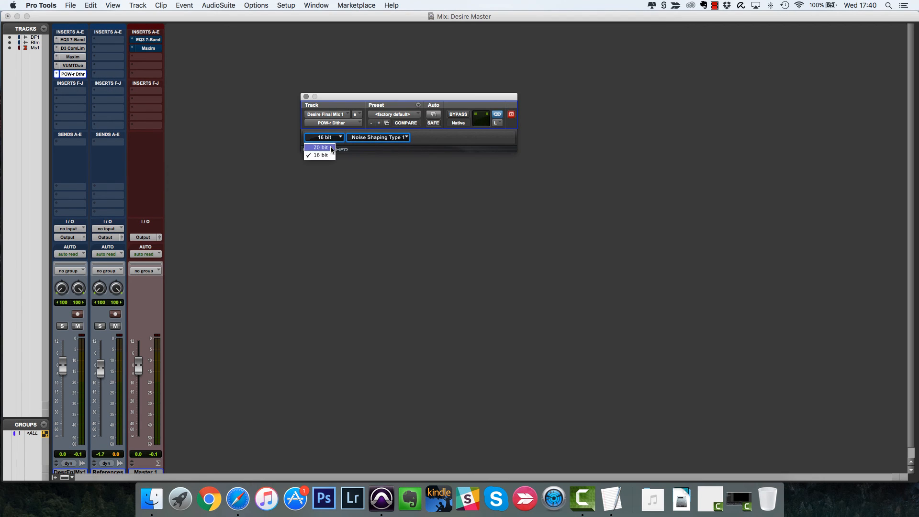
left_click(321, 155)
left_click(378, 140)
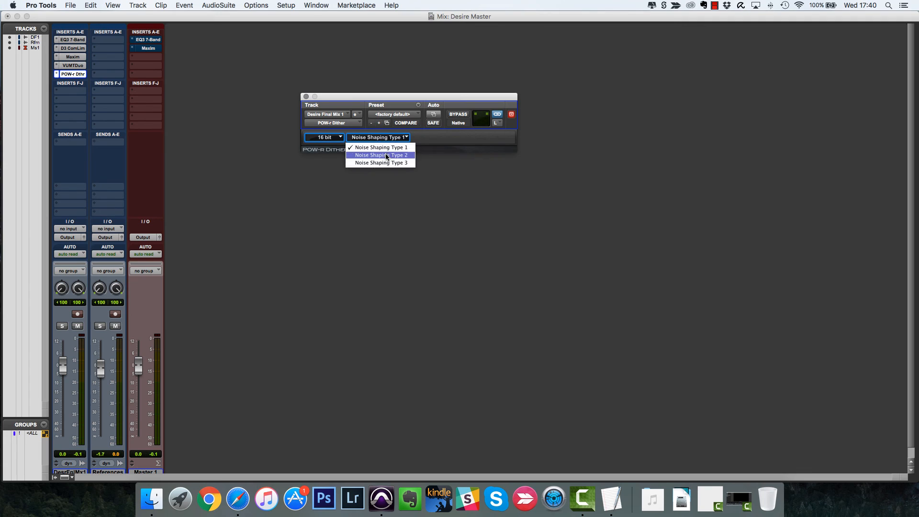
left_click(388, 156)
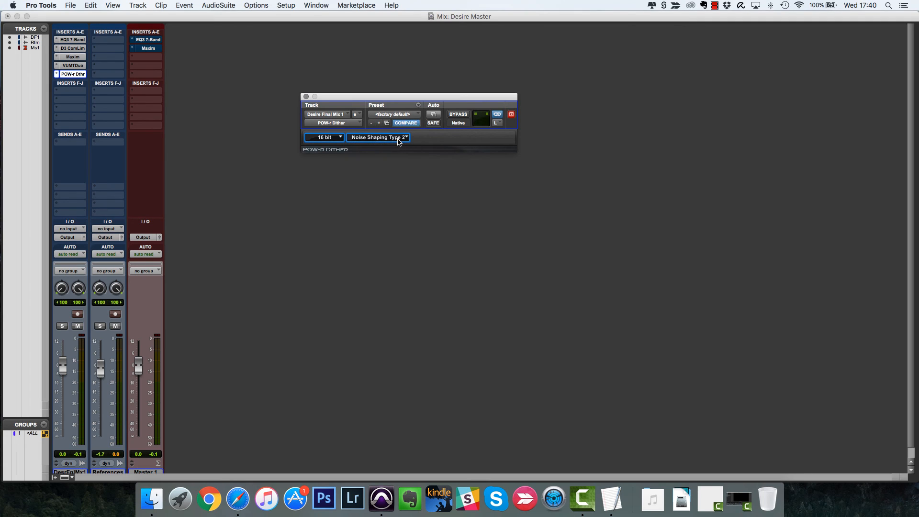
left_click(406, 138)
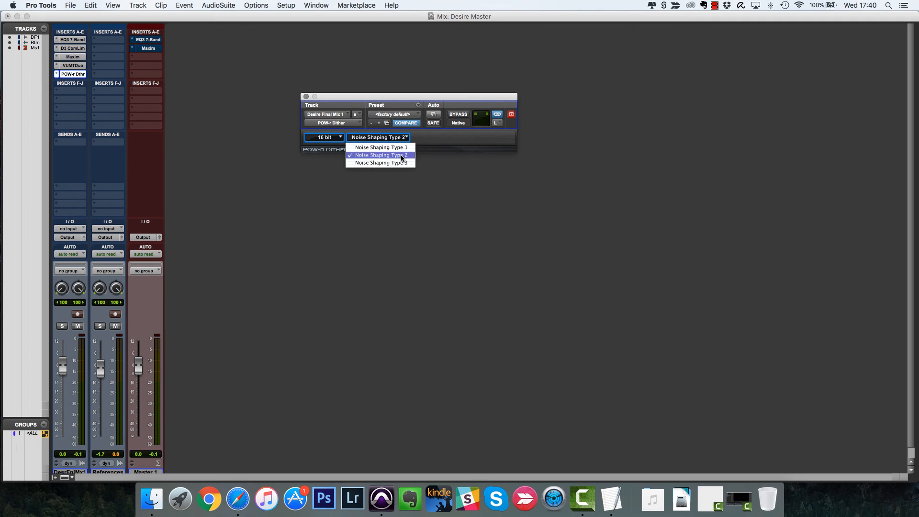
left_click(402, 156)
left_click(407, 138)
left_click(405, 155)
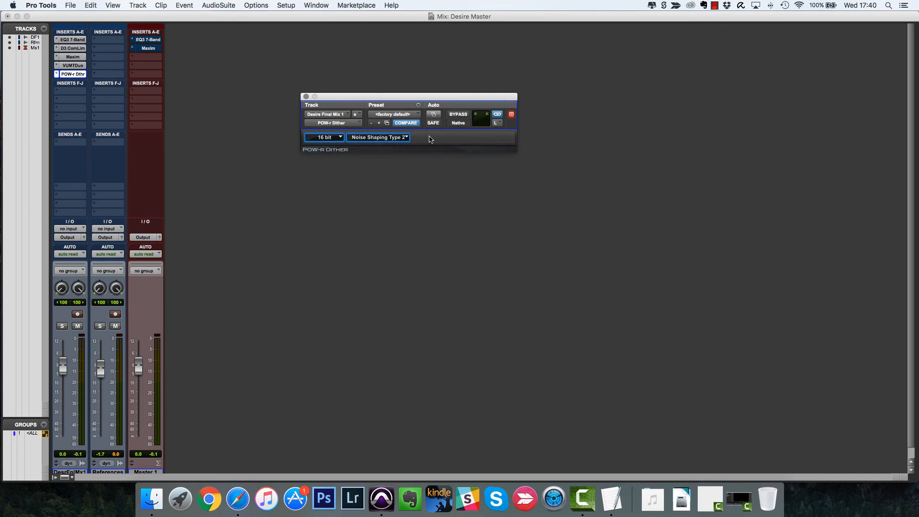
left_click_drag(411, 96, 424, 132)
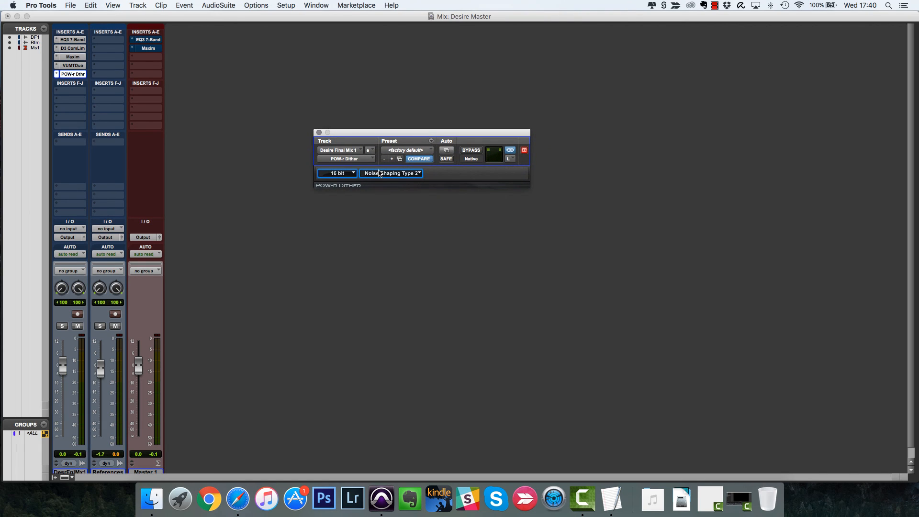
left_click(319, 132)
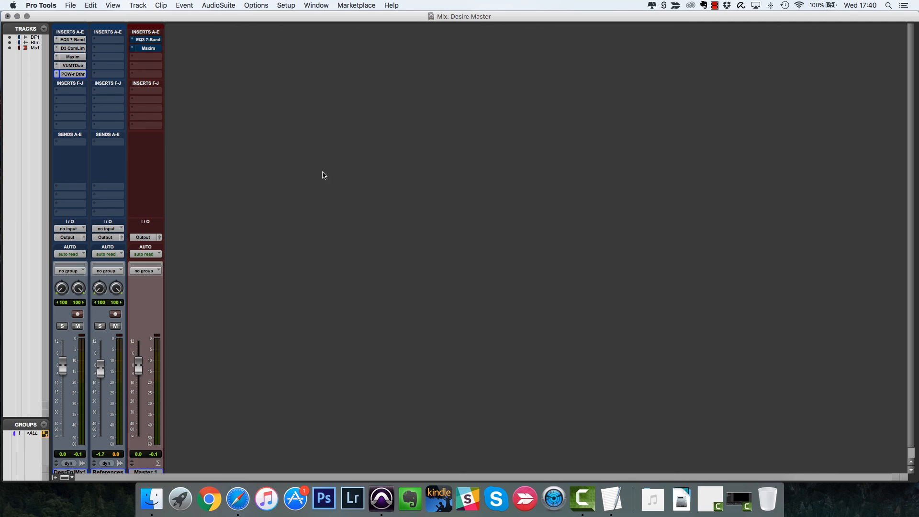
- Reopen the POW-r Dither plug-in to review its settings, and close it again
left_click(75, 75)
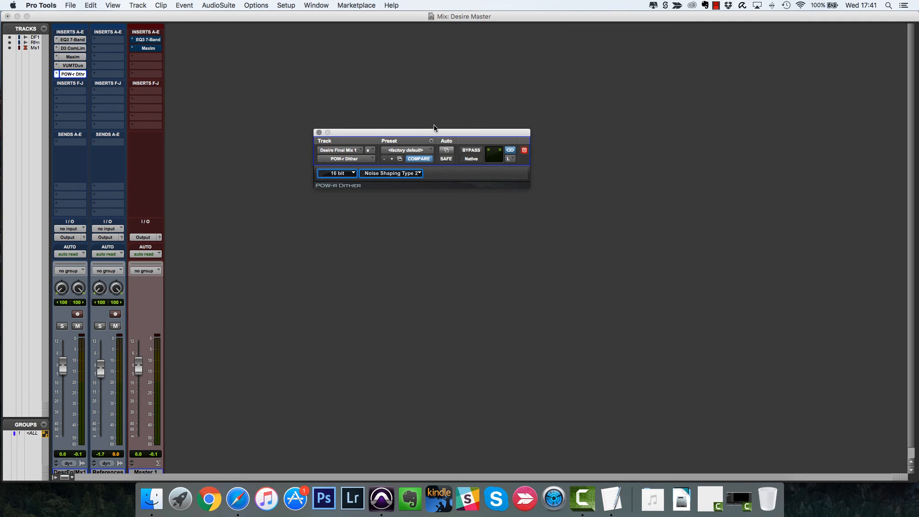
left_click_drag(416, 135, 411, 124)
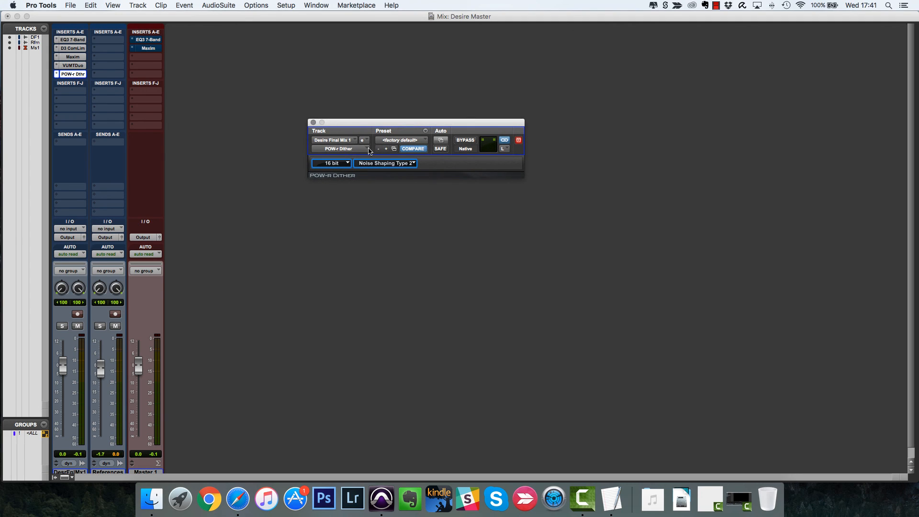
left_click(313, 122)
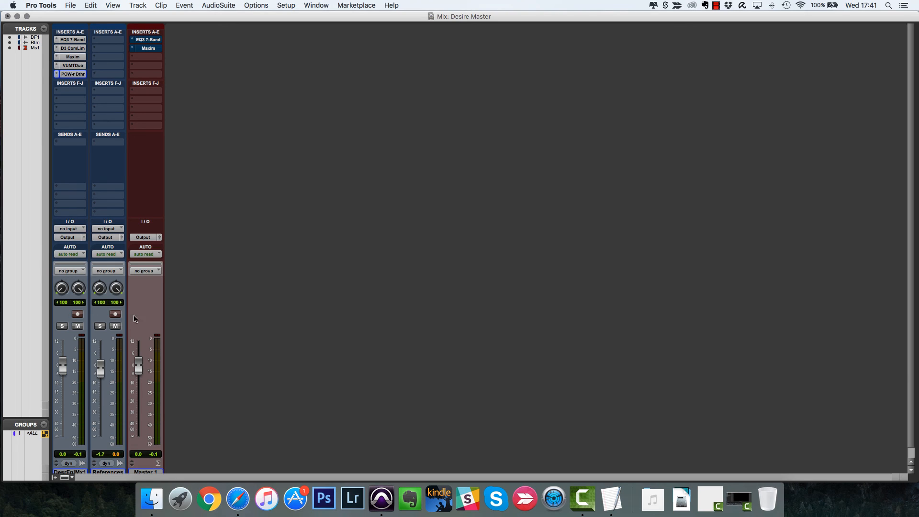
- Reset the References fader to 0.0 dB and bypass all five inserts on the Desire Final Mix 1 track
left_click(101, 372, "alt")
left_click(68, 40, "super")
left_click(70, 49, "super")
left_click(72, 57, "super")
left_click(73, 65, "super")
left_click(74, 74, "super")
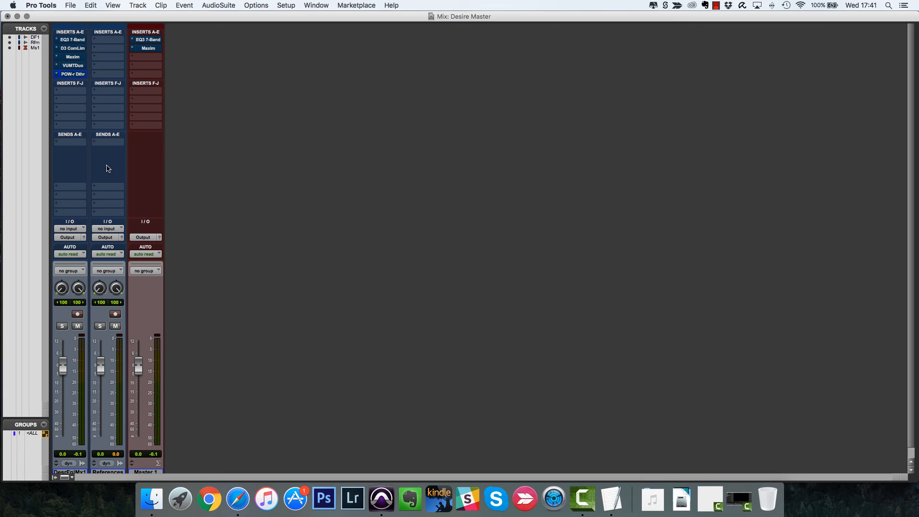
- Raise the Desire Final Mix 1 fader to +12.0 dB and play back the unprocessed mix
left_click_drag(63, 367, 73, 314)
key("space")
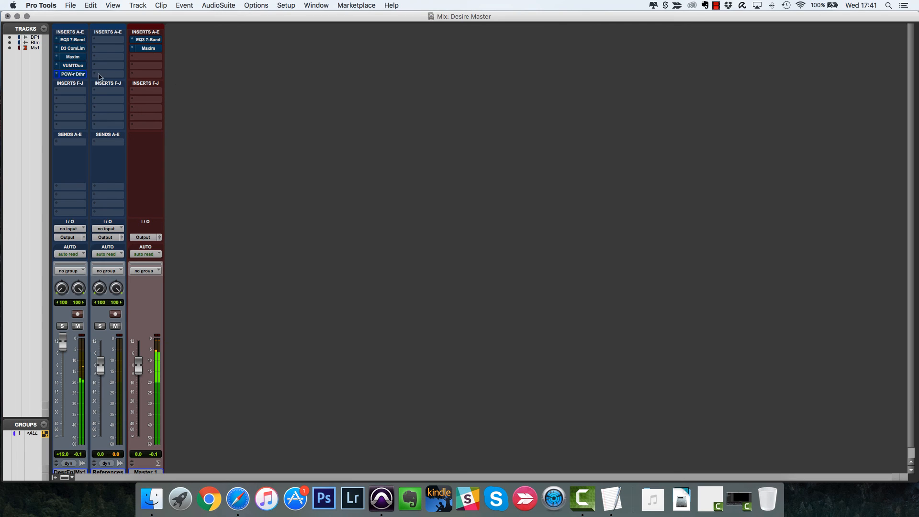
key("space")
- Re-enable all the inserts on Desire Final Mix 1 and play the processed mix with its fader at about -5.2 dB
left_click(73, 40, "super")
left_click(72, 48, "super")
left_click(73, 57, "super")
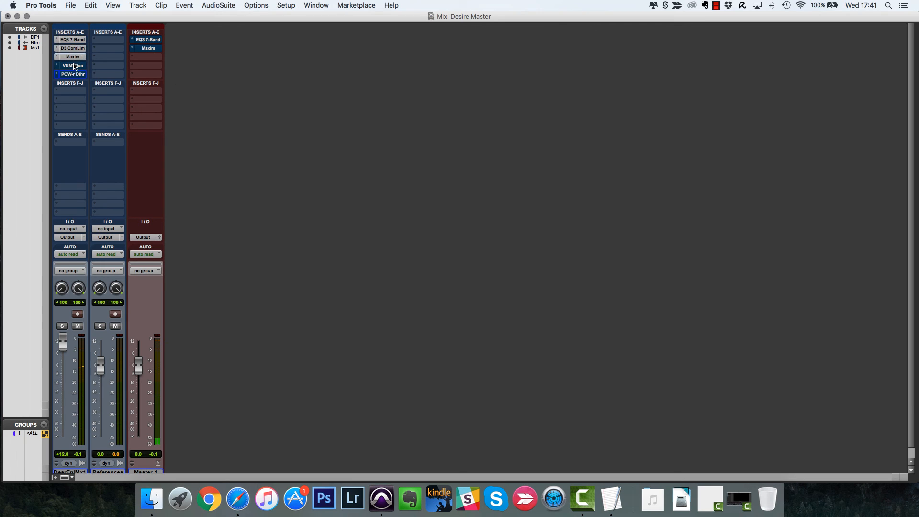
left_click(73, 66, "super")
left_click_drag(59, 348, 68, 379)
key("space")
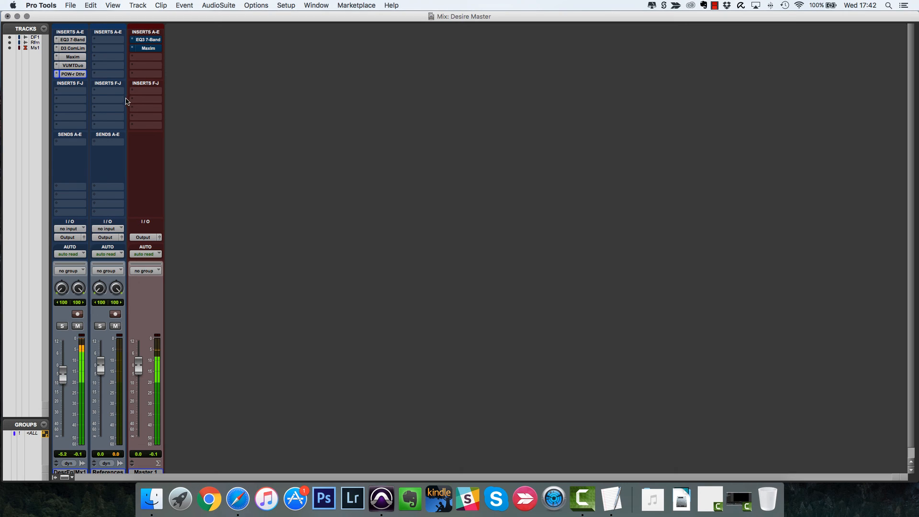
- Bypass all the Desire Final Mix 1 inserts again and play the mix with its fader at +12.0 dB
left_click_drag(69, 372, 68, 338)
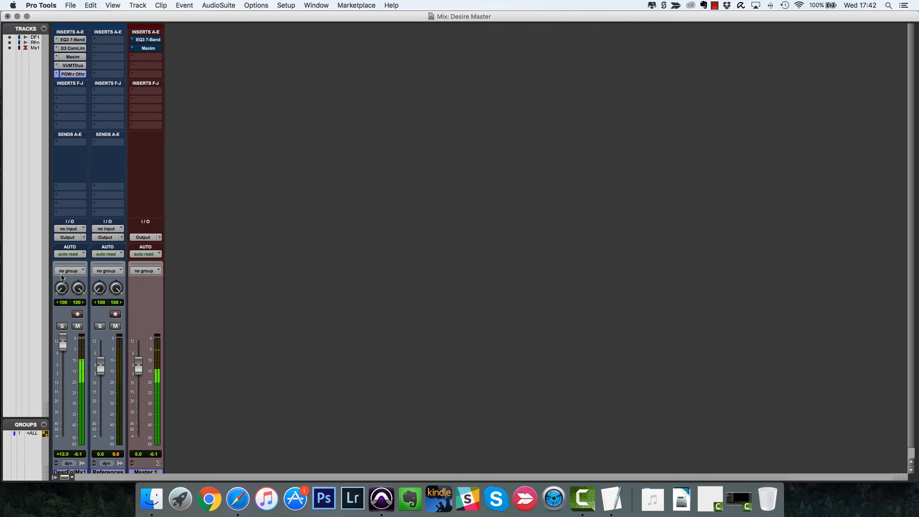
left_click(70, 58, "super")
left_click(70, 66, "super")
left_click(71, 74, "super")
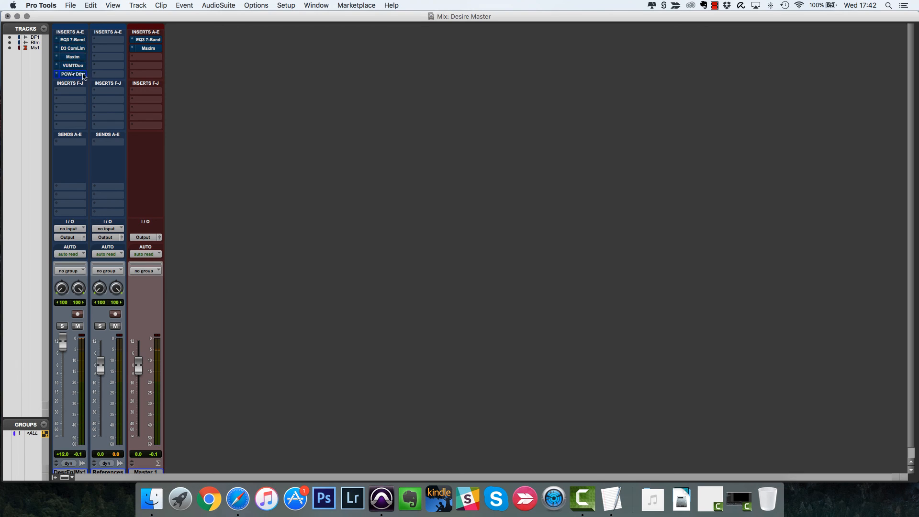
key("space")
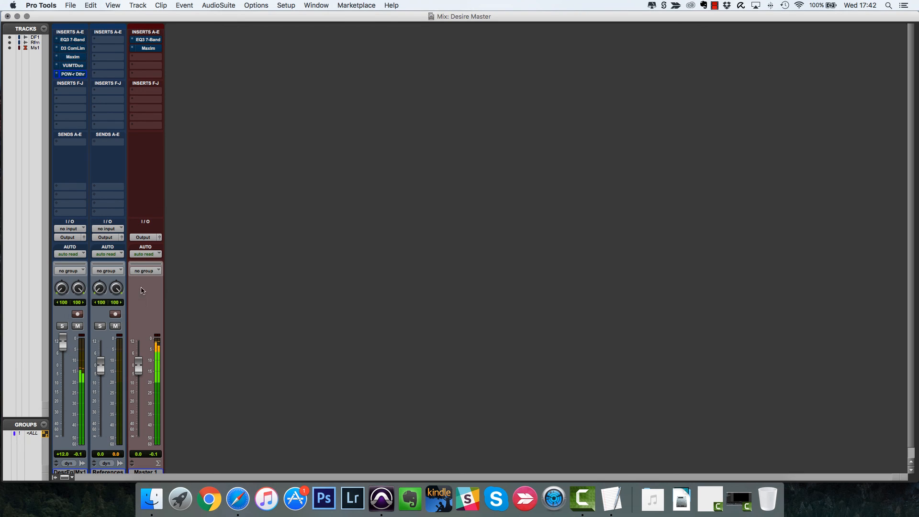
- Reactivate the five Desire Final Mix 1 inserts and play the mastered version with the fader at about -4.9 dB for a level-matched comparison
key("space")
left_click(78, 42, "super")
left_click(78, 48, "super")
left_click(78, 57, "super")
left_click(79, 66, "super")
left_click(79, 75, "super")
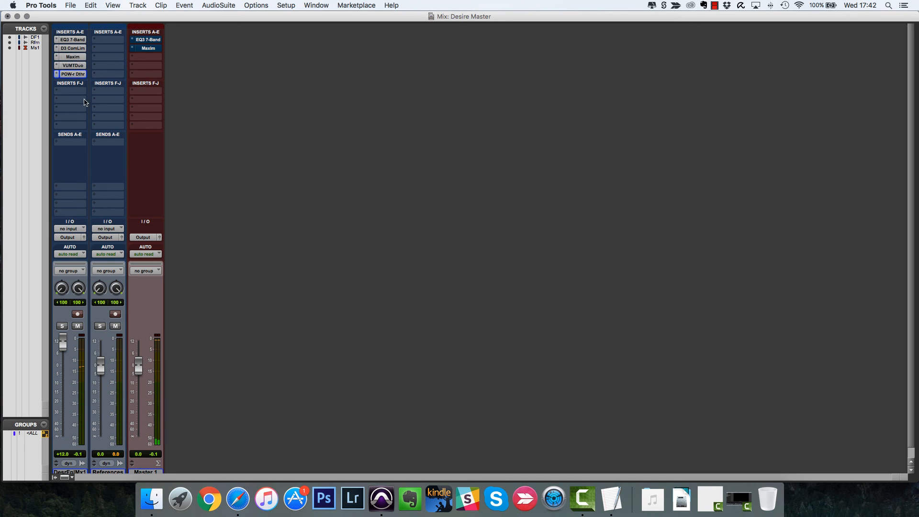
left_click_drag(64, 346, 65, 381)
key("space")
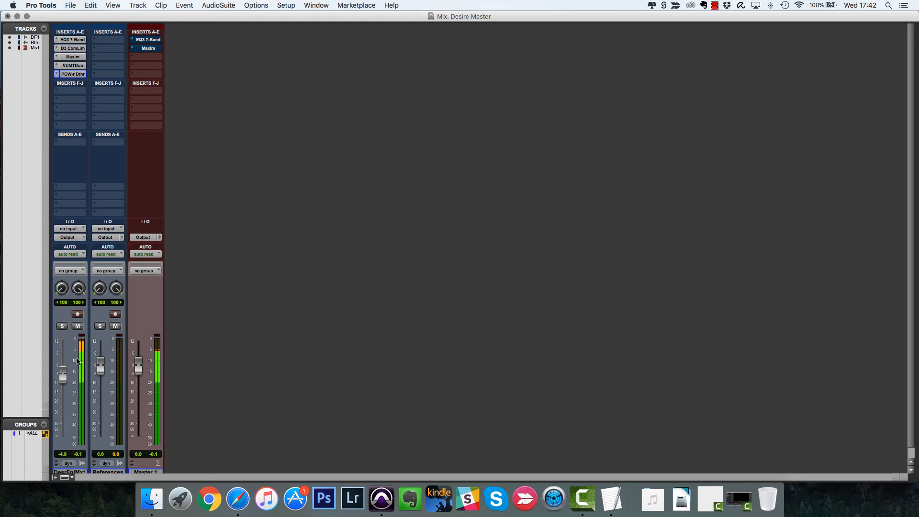
scroll(267, 330, "down", 1)
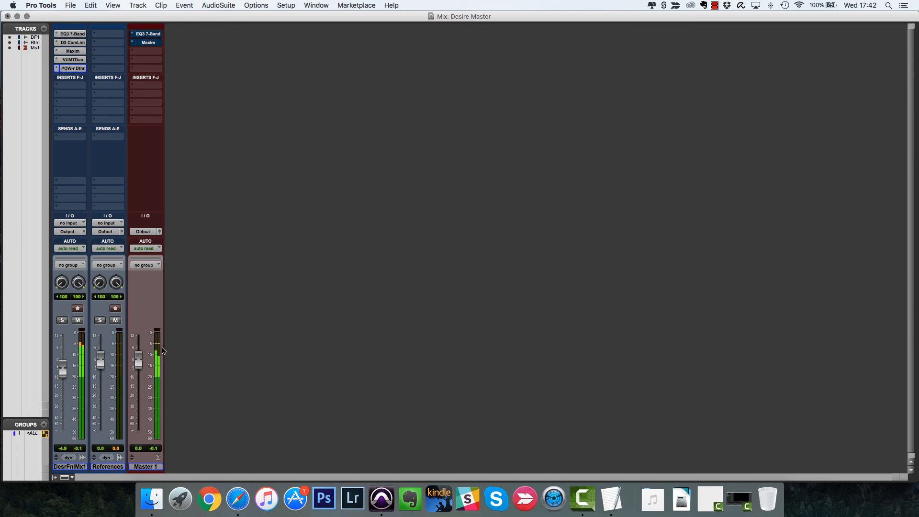
key("space")
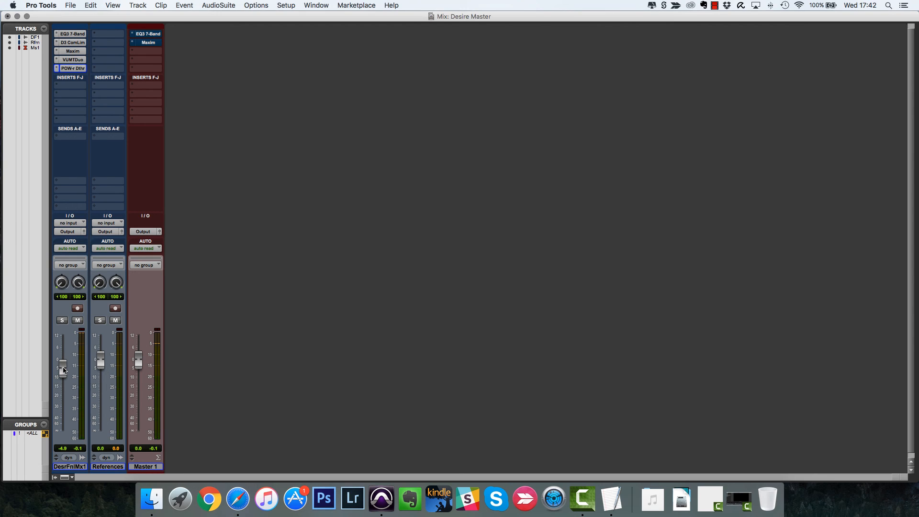
scroll(65, 366, "down", 1)
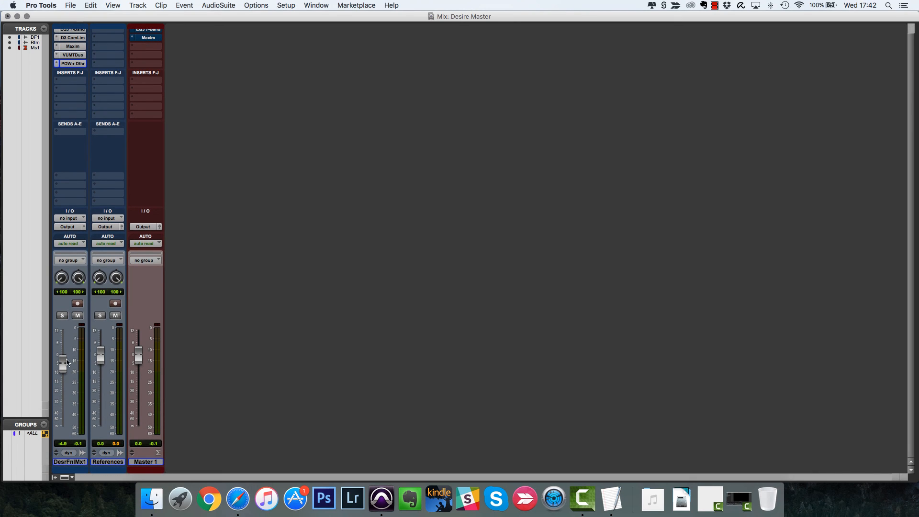
- Reset the Desire Final Mix 1 fader to 0.0 dB and check the master's level in playback
left_click(62, 361, "alt")
key("space")
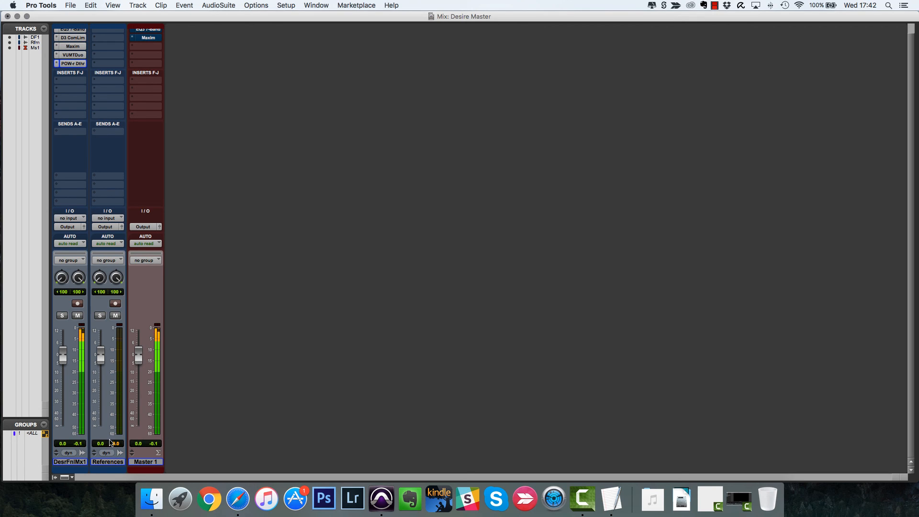
key("space")
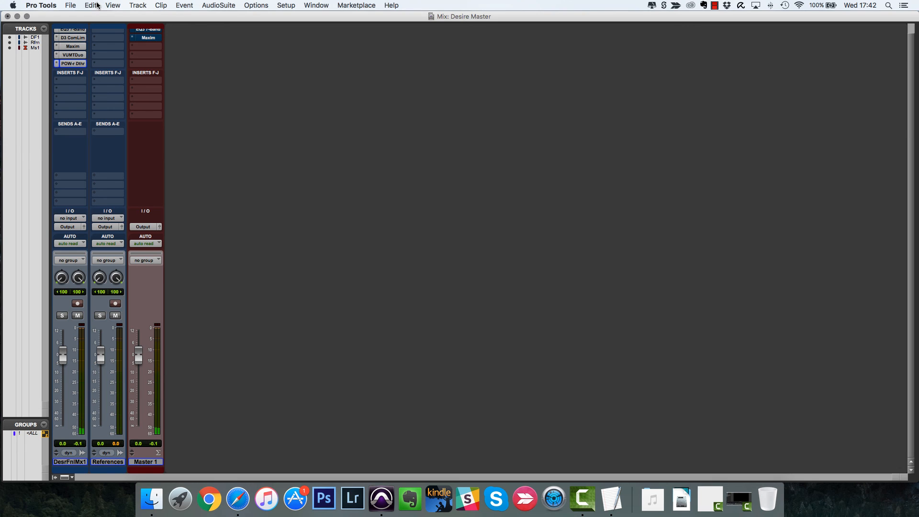
- Start a bounce of the session from the Edit window, setting the bit depth to 16 Bit and the sample rate to 44.1 kHz
key("super+equal")
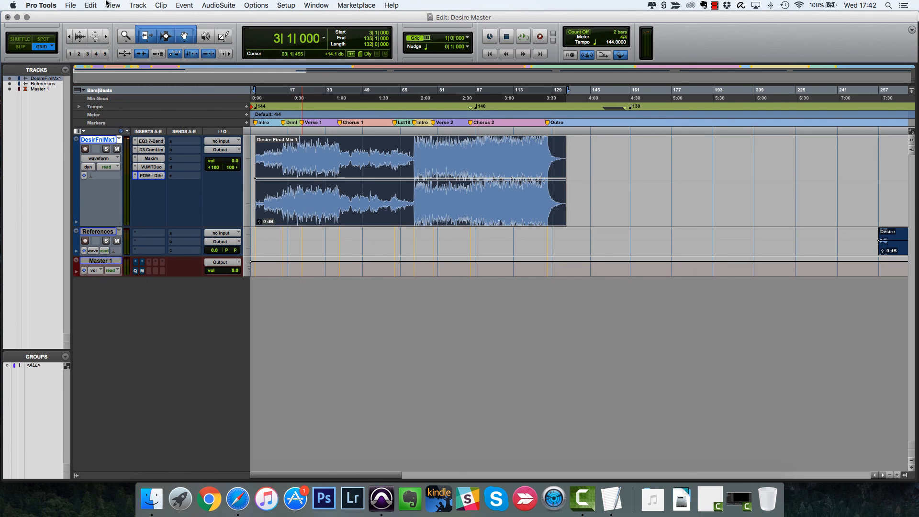
key("alt+super+b")
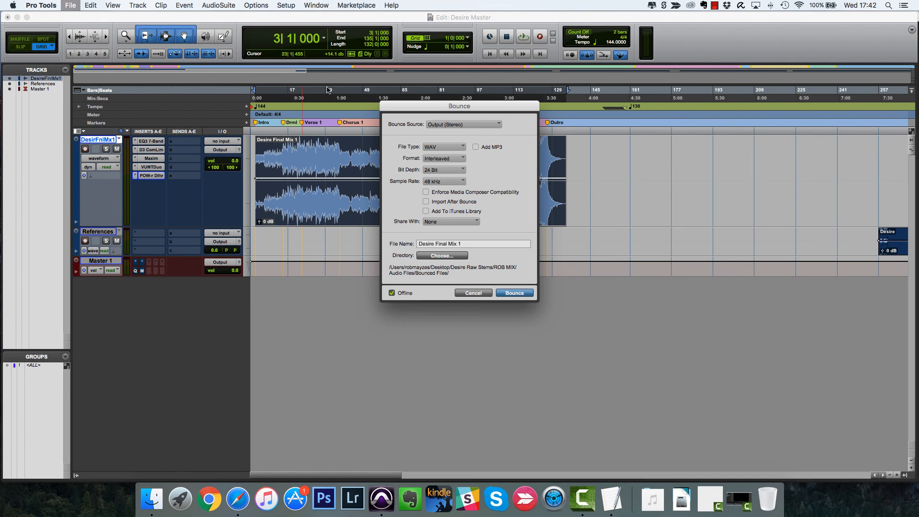
left_click(441, 171)
left_click(463, 163)
left_click(459, 181)
left_click(478, 174)
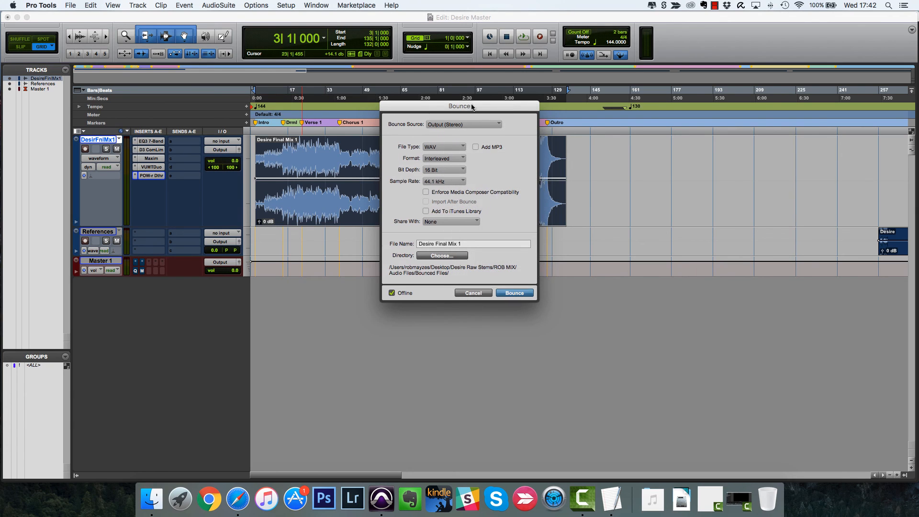
left_click_drag(473, 106, 449, 103)
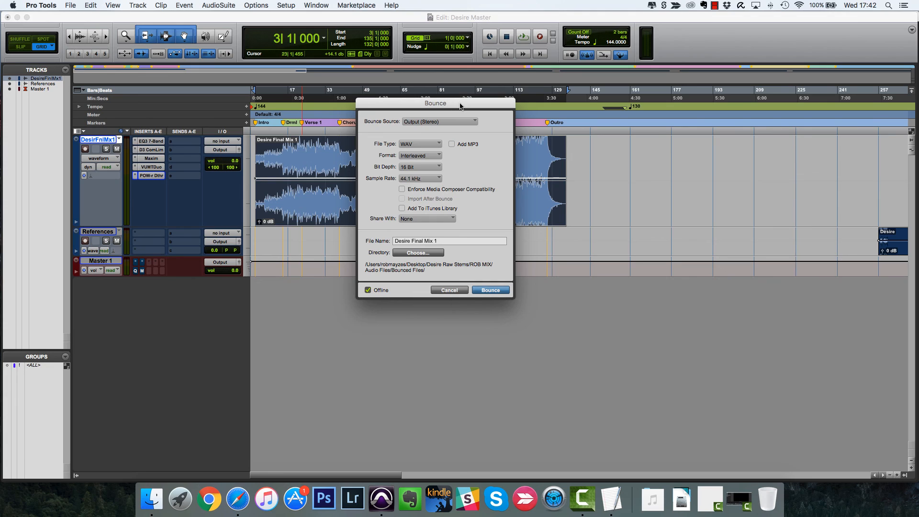